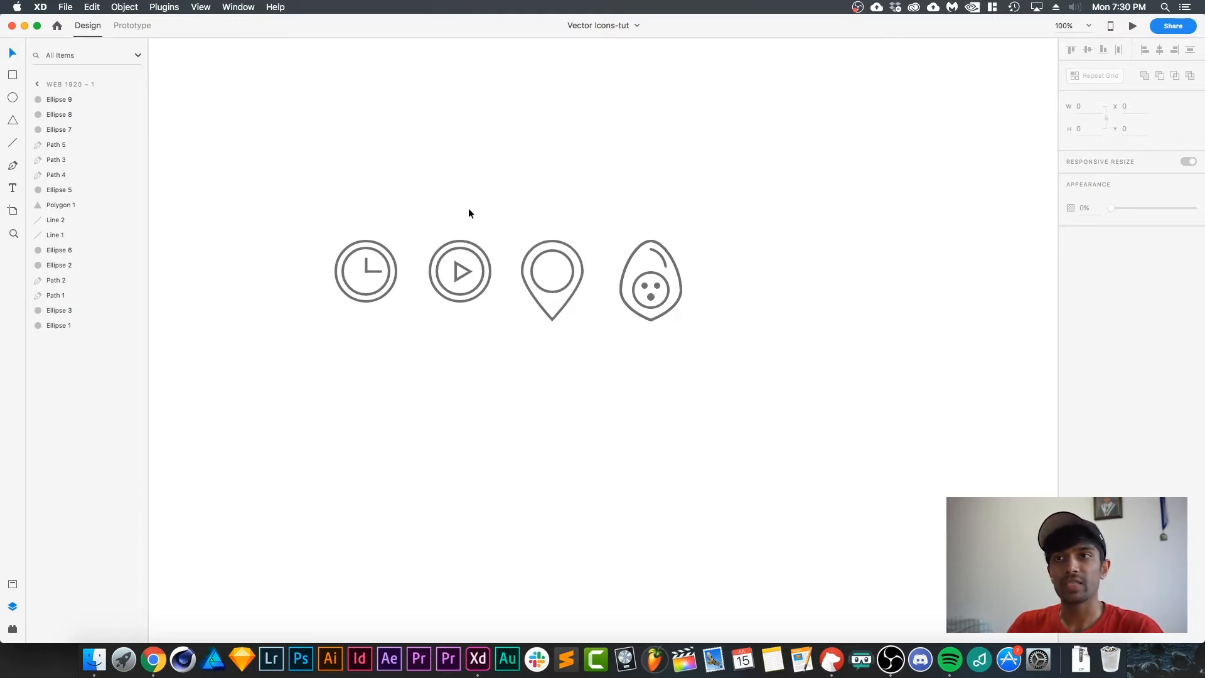
Draw a circle about 100 × 100 directly below the existing clock icon, aligned with its width
drag(511, 242, 501, 205)
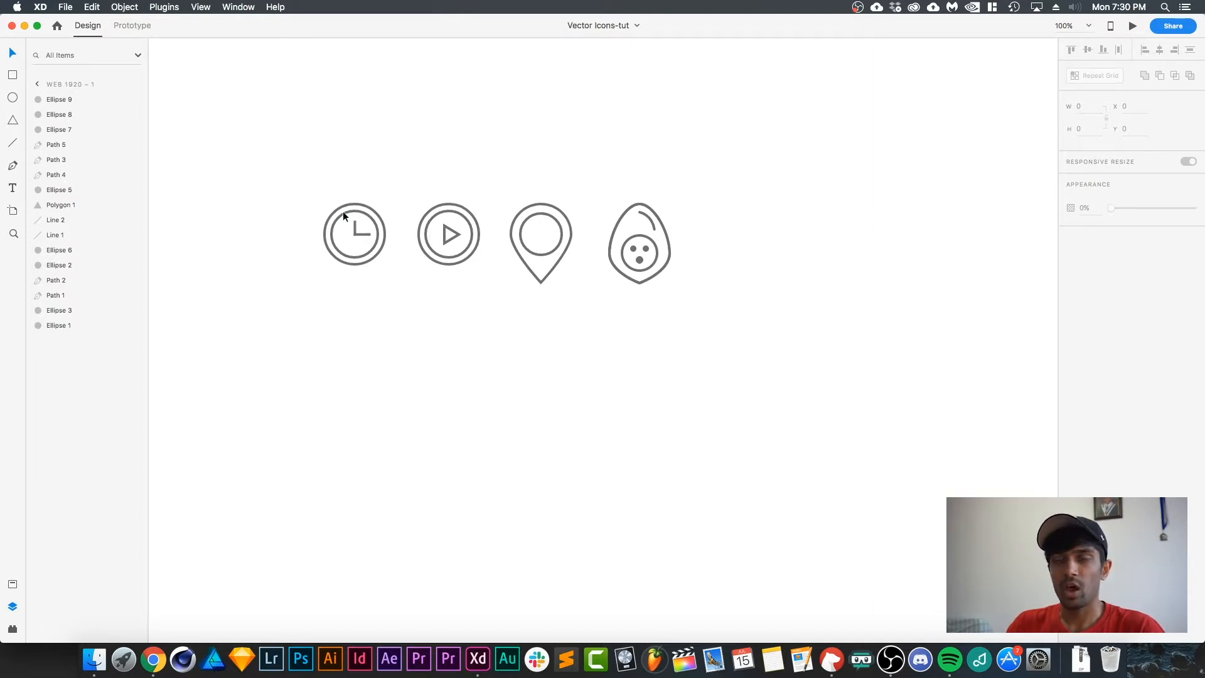
click(12, 97)
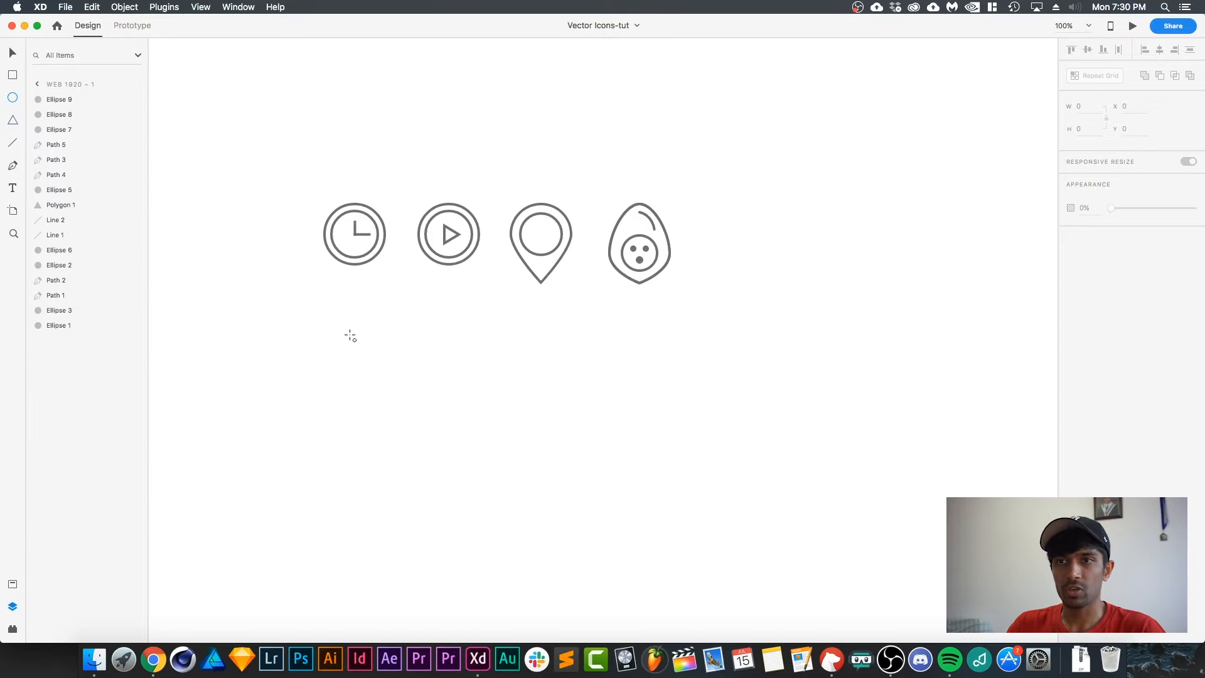
drag(355, 333, 386, 372)
click(430, 308)
drag(434, 305, 320, 385)
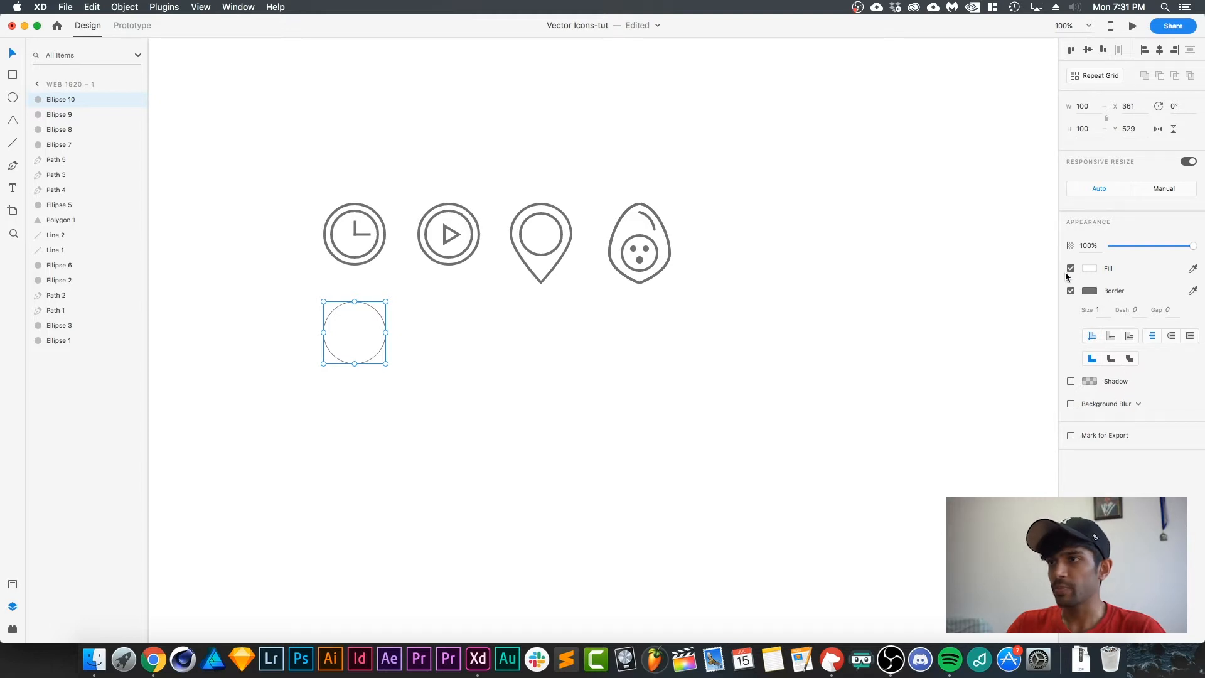
Set the new circle's border size to 4 and turn off its fill
click(1112, 310)
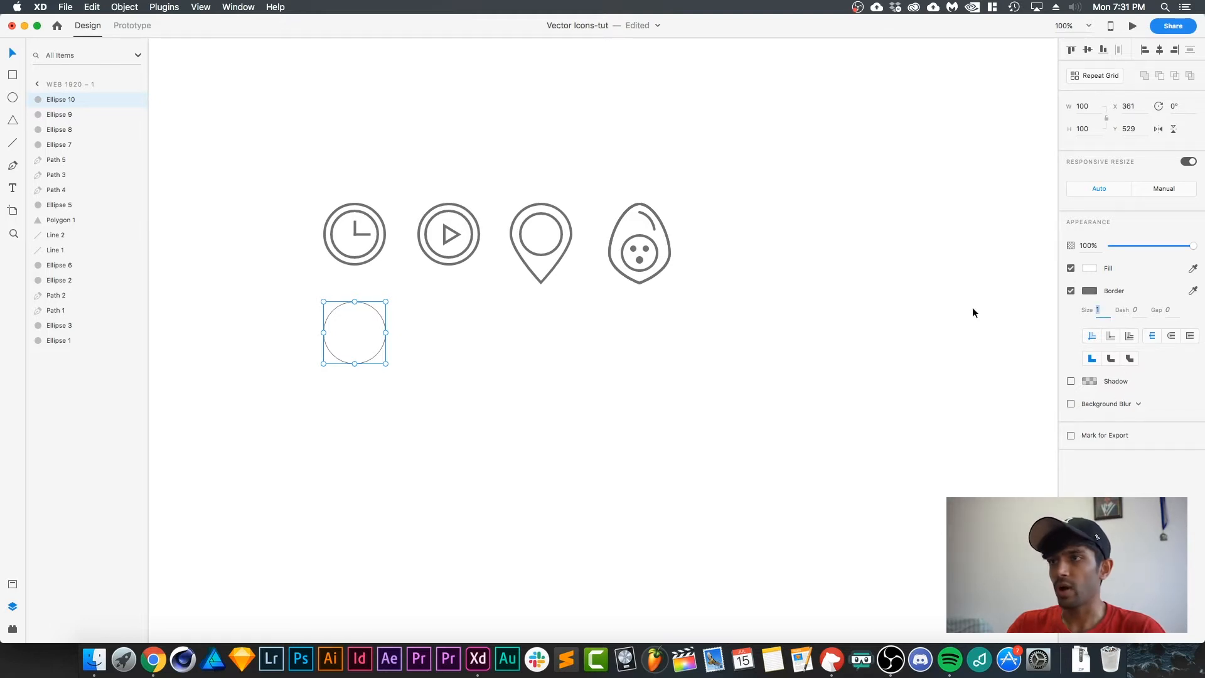
text(4)
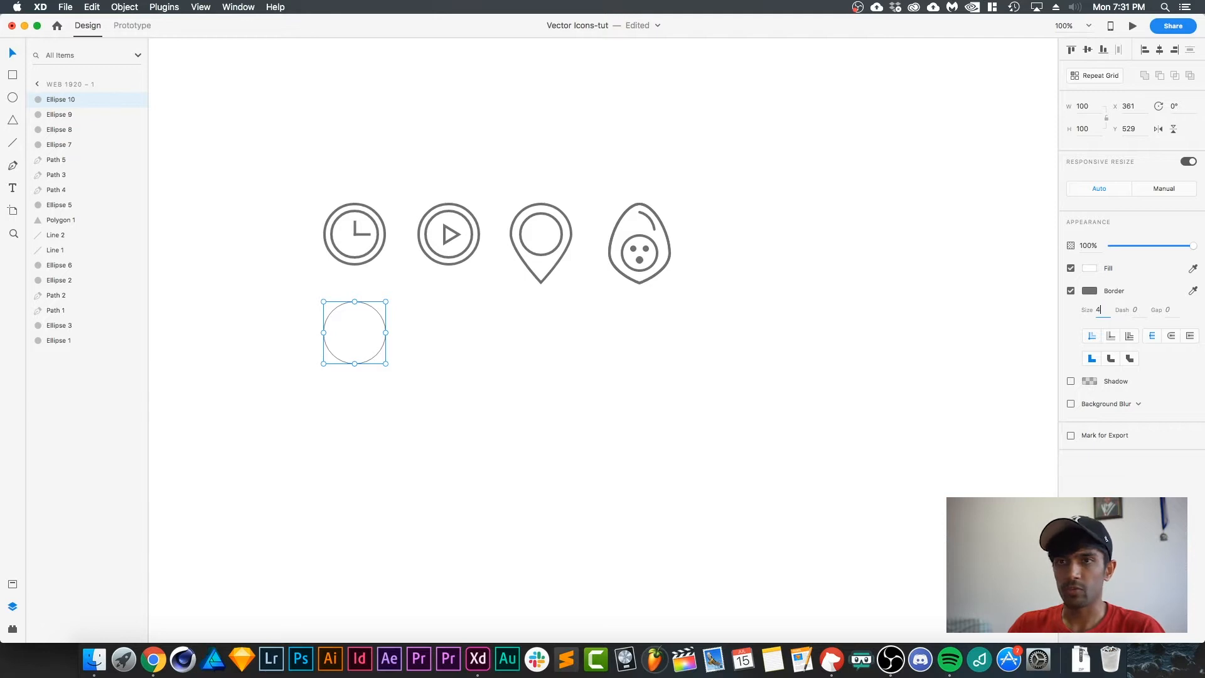
key(Tab)
click(680, 366)
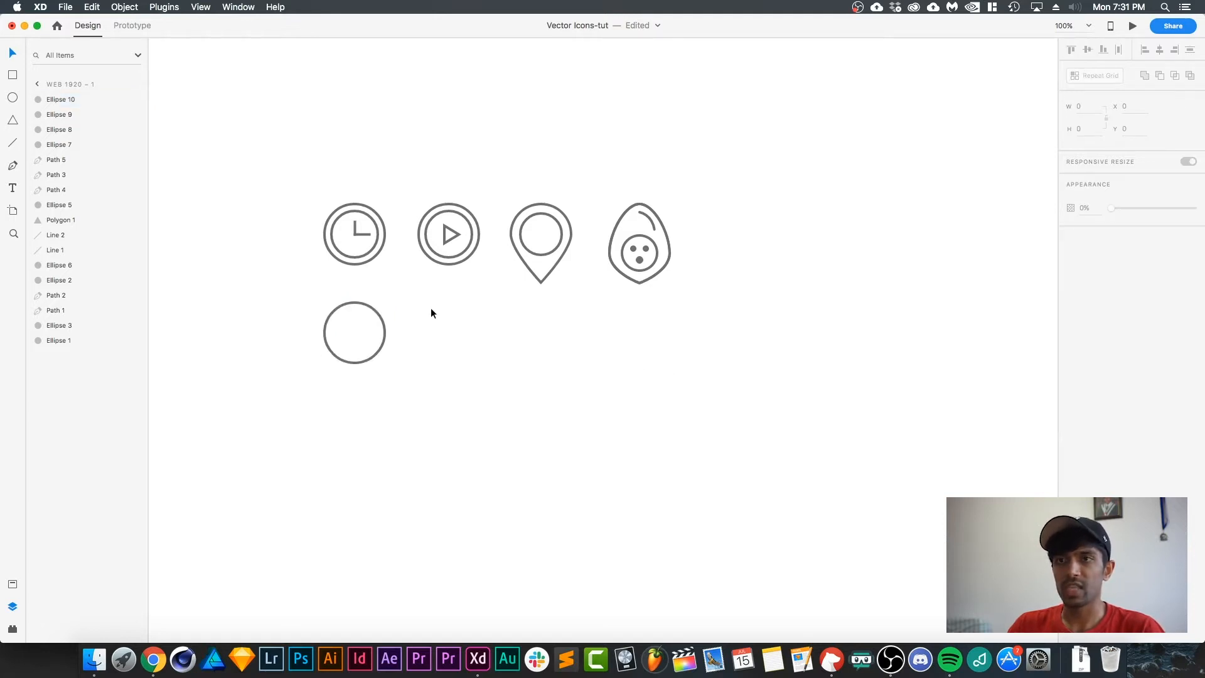
click(384, 329)
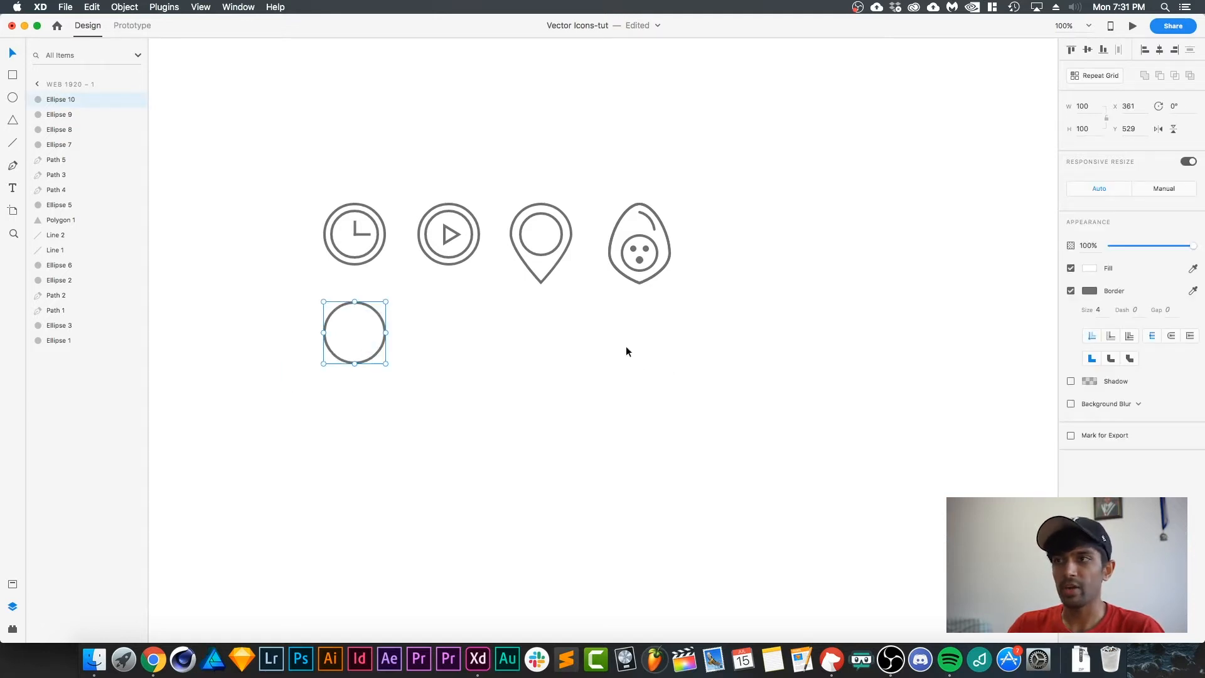
click(1070, 268)
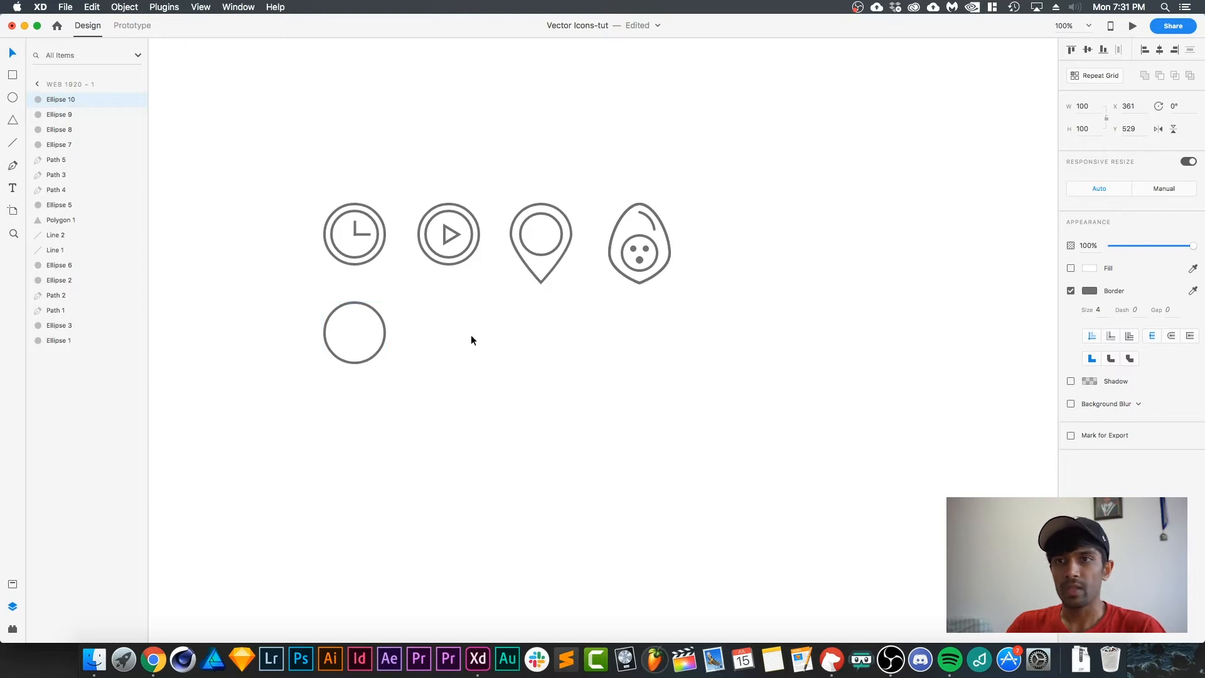
Duplicate the circle and scale the copy down around its centre to about 78 × 78 as an inner ring
click(372, 309)
click(374, 309)
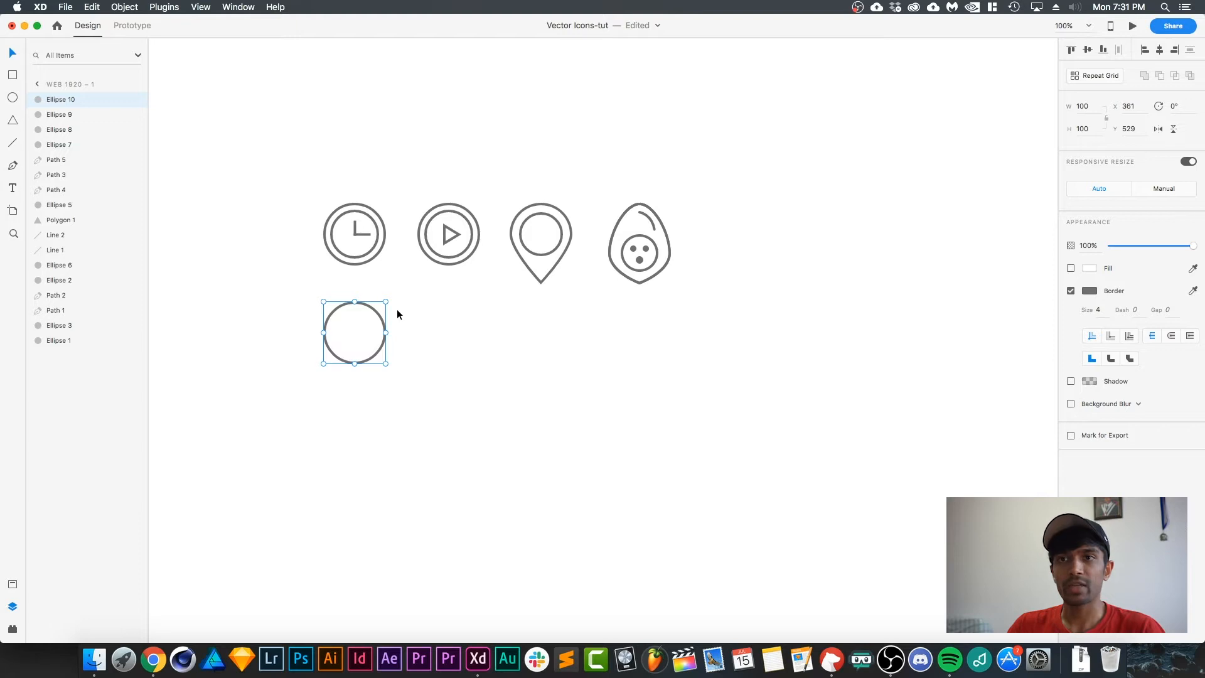
key(super+d)
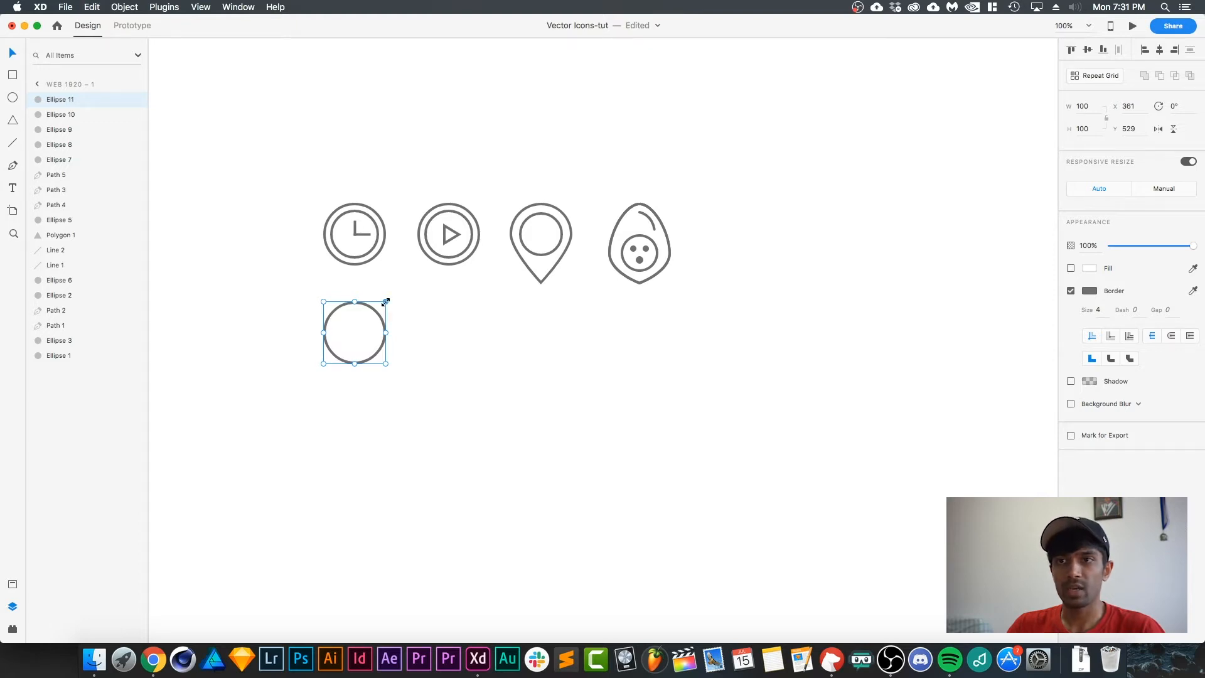
drag(381, 304, 372, 309)
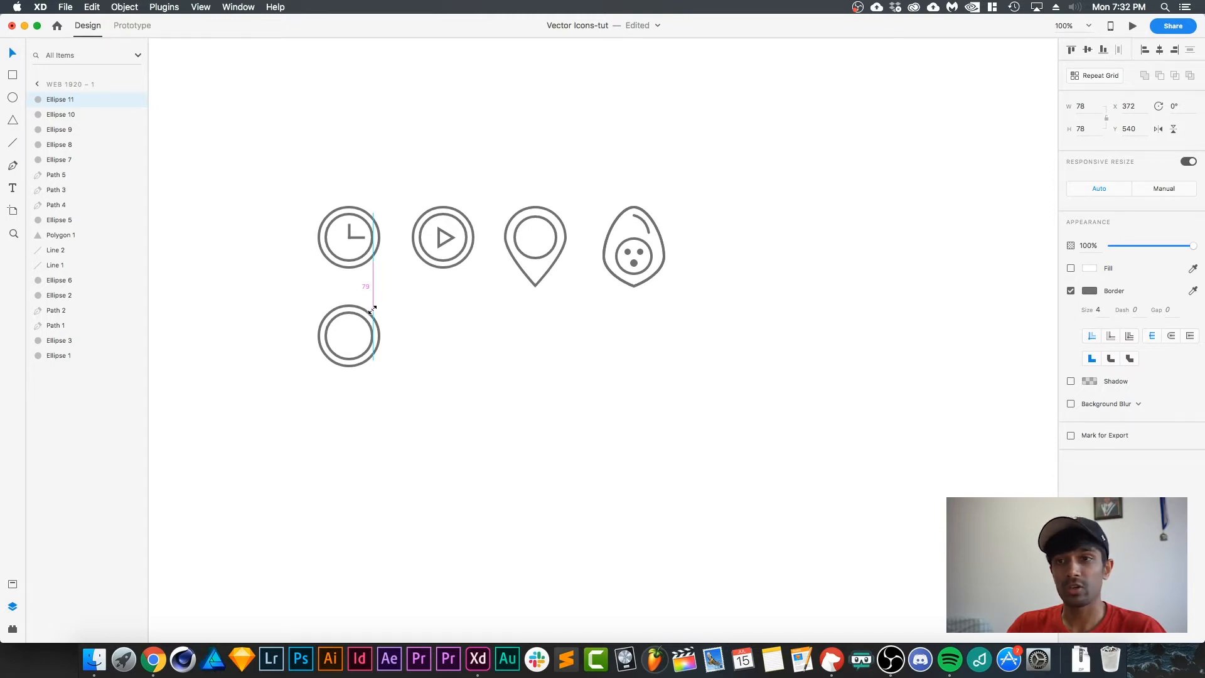
drag(372, 309, 372, 309)
click(402, 306)
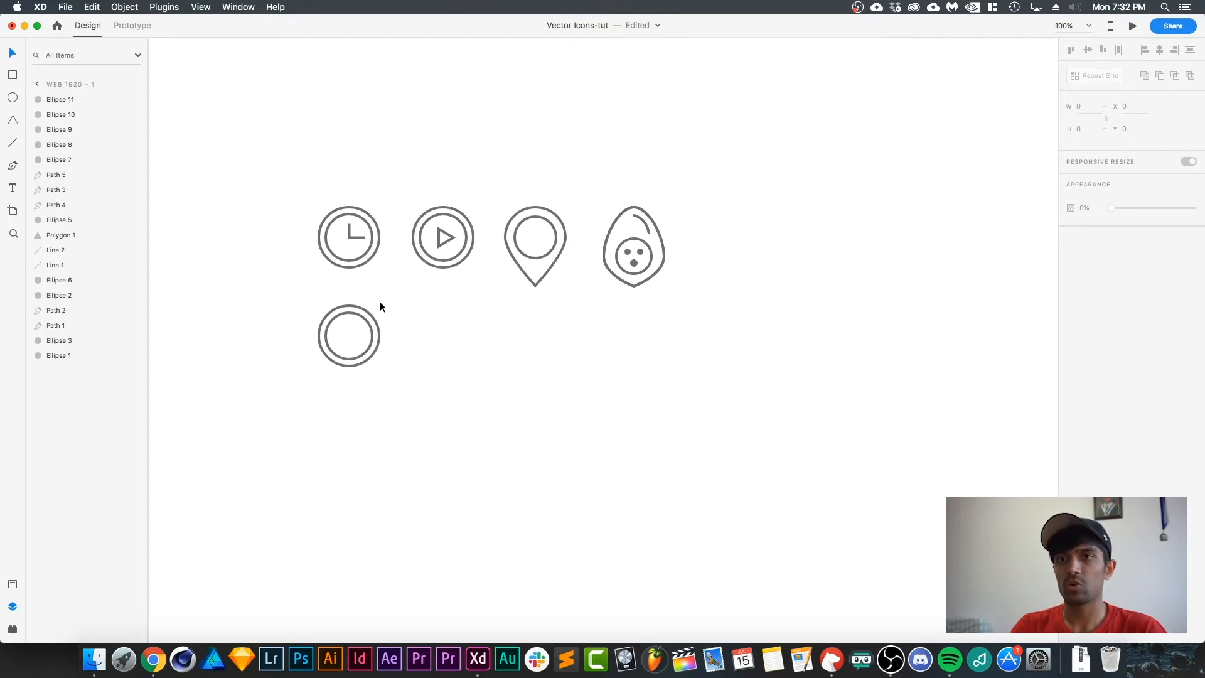
Draw a vertical line about 20 long from the upper part of the inner ring down to its centre
key(super+2)
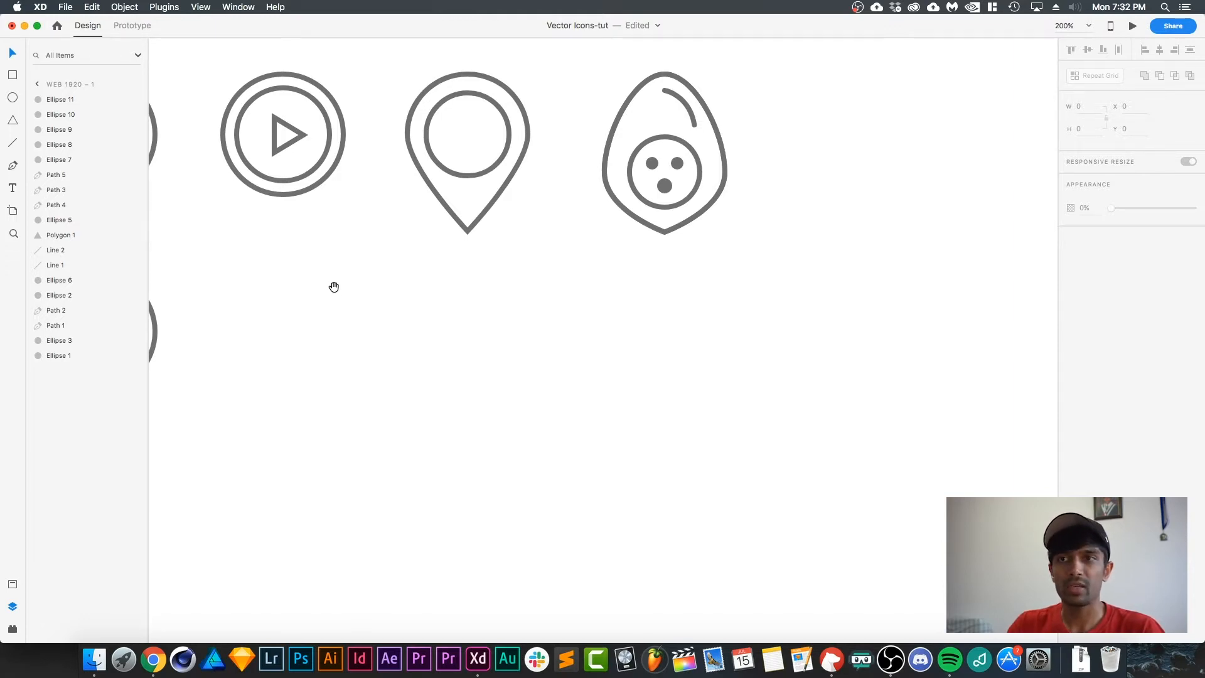
drag(304, 304, 581, 312)
click(13, 167)
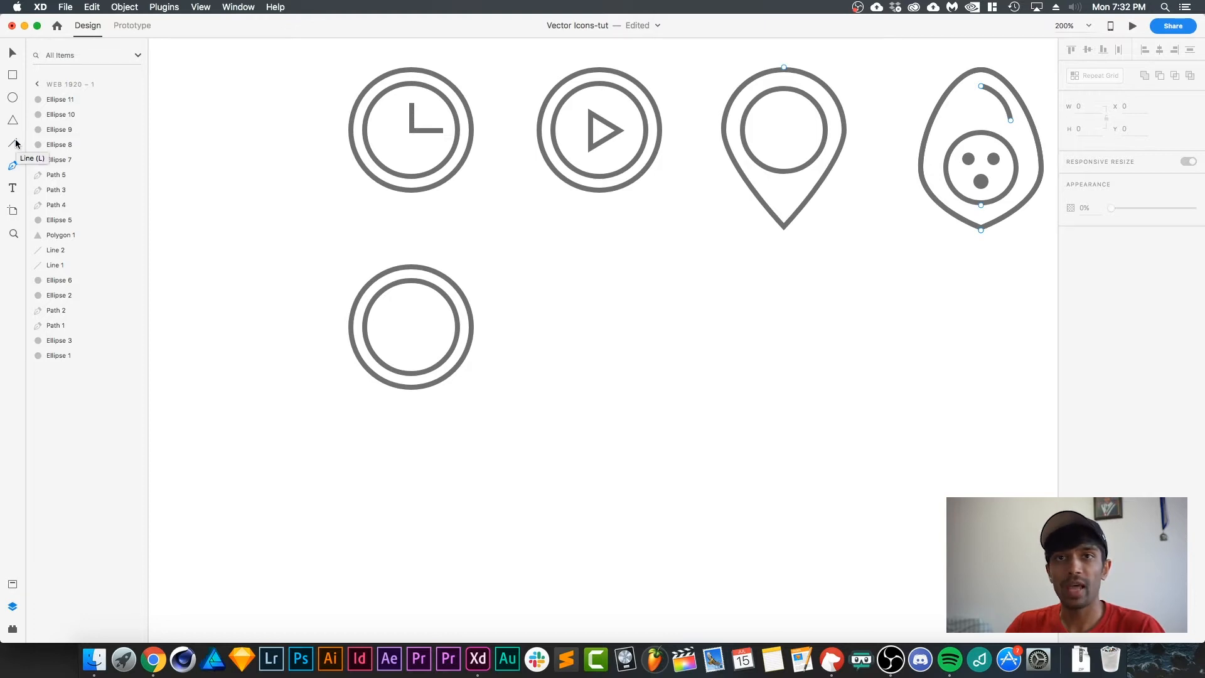
click(14, 144)
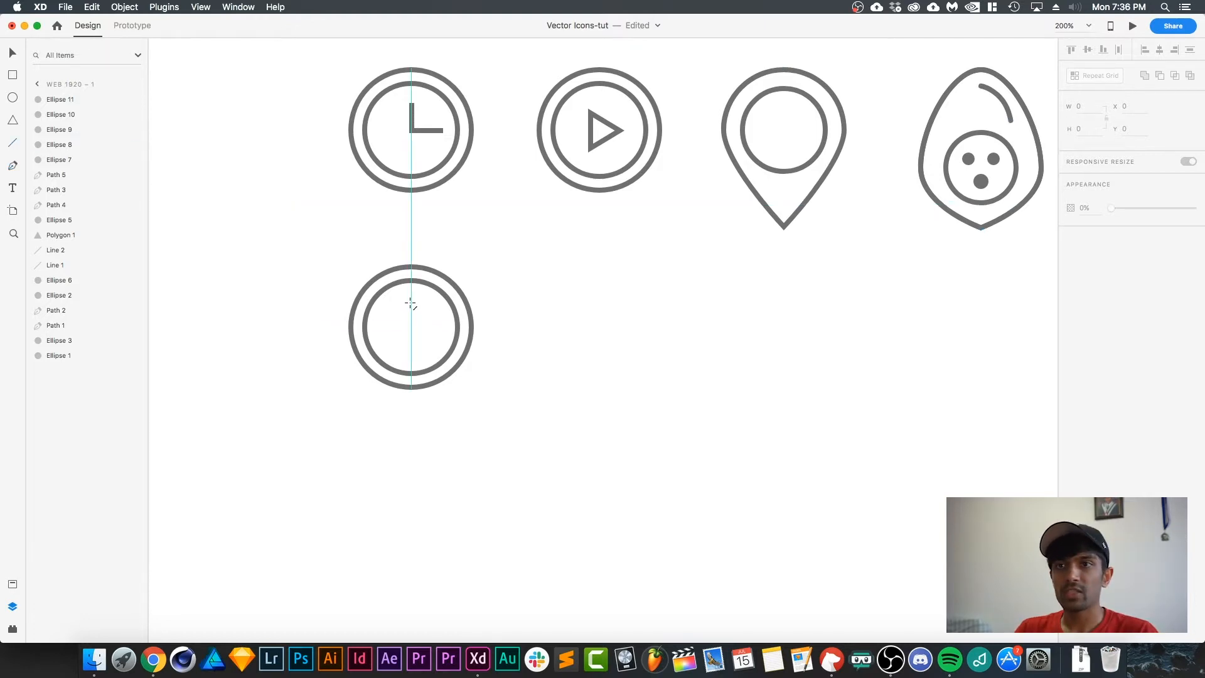
drag(409, 302, 411, 328)
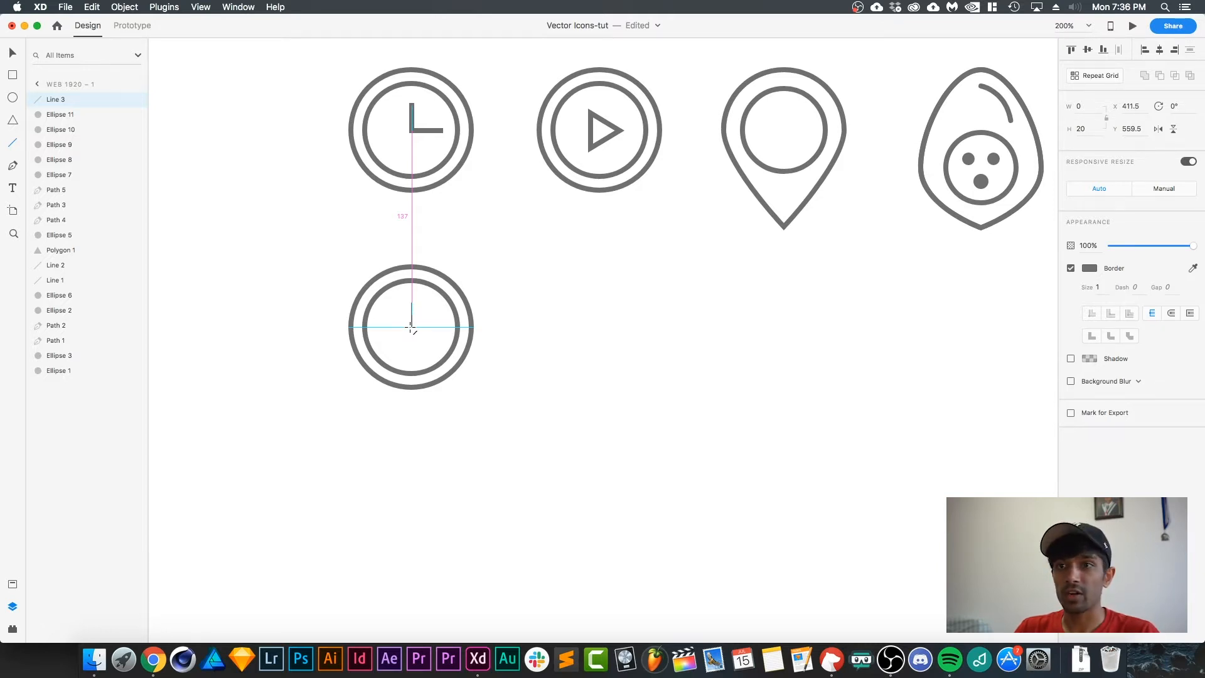
key(v)
Extend the vertical line's upper end to a length of about 24 and set its border size to 4
key(super+equal)
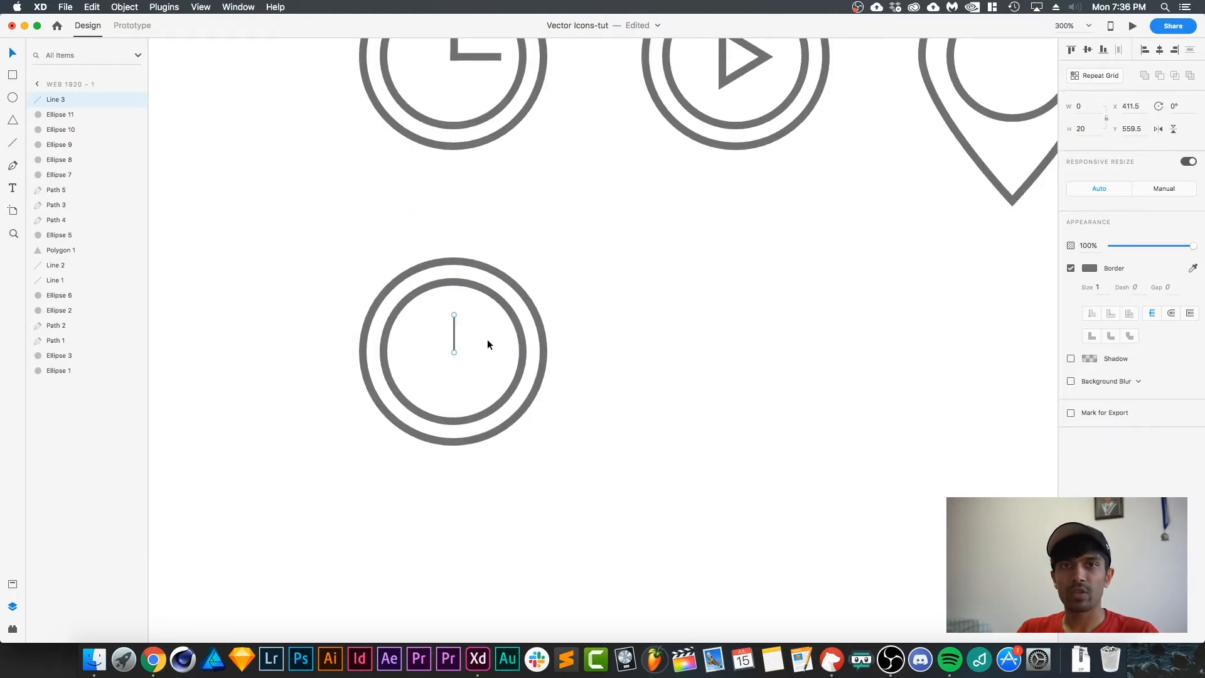
key(super+equal)
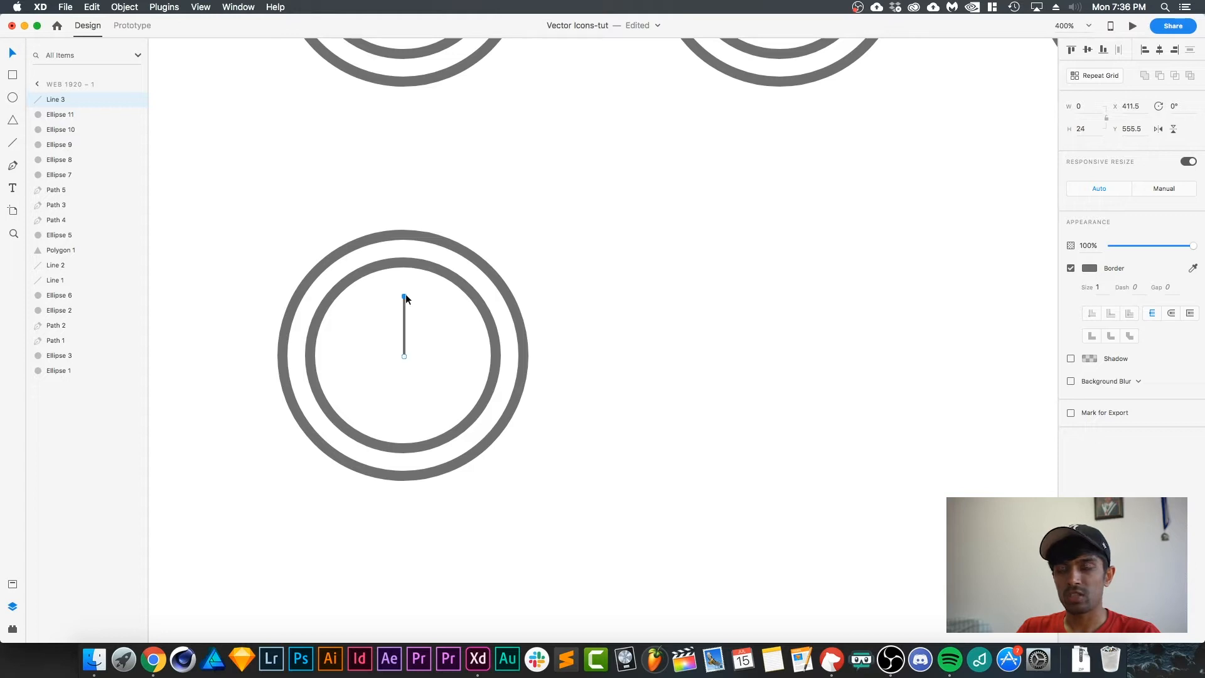
click(453, 348)
click(405, 325)
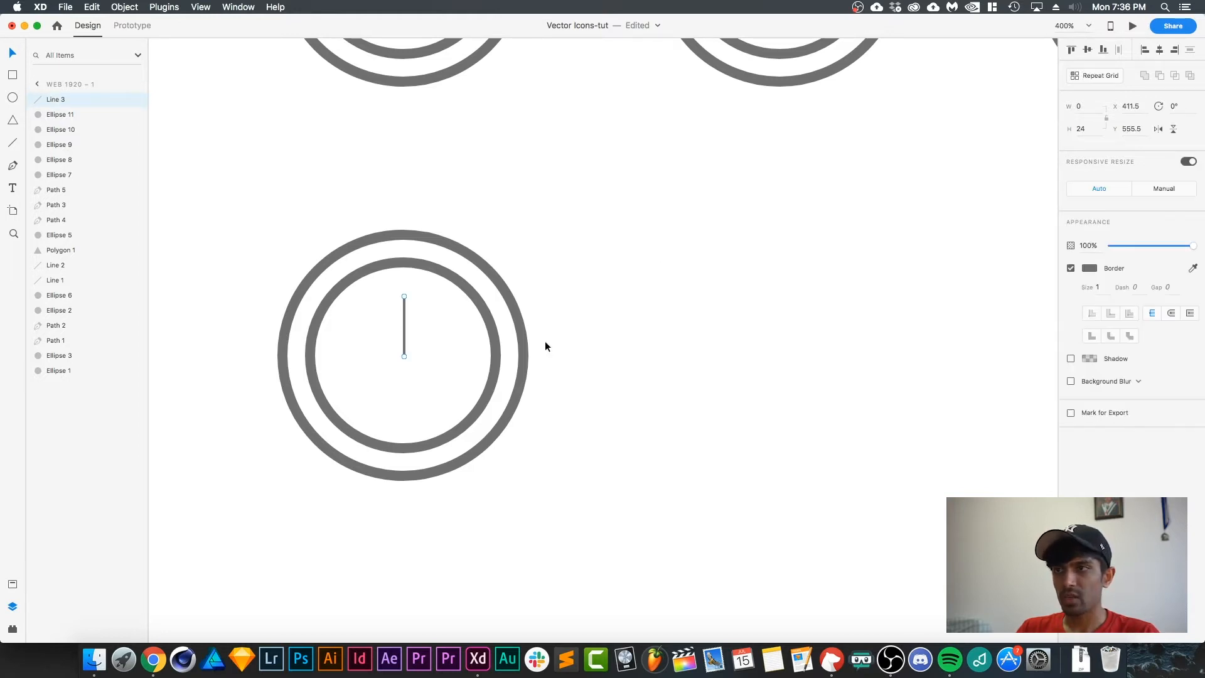
click(1103, 286)
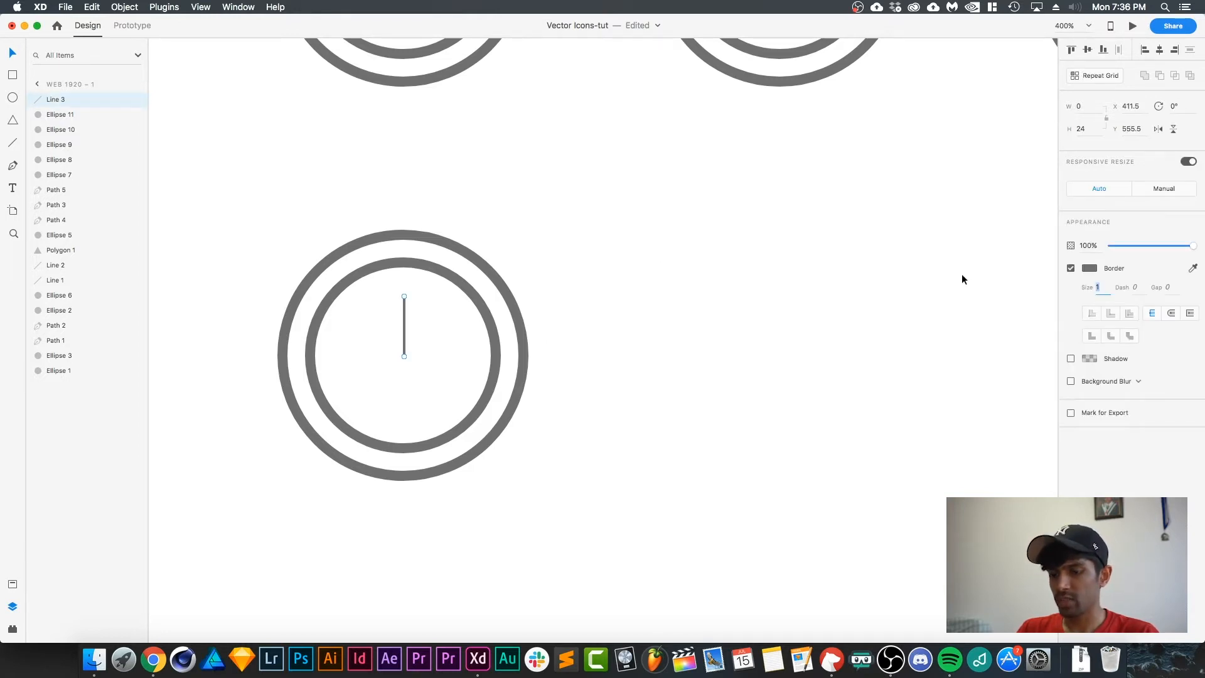
text(4)
key(Tab)
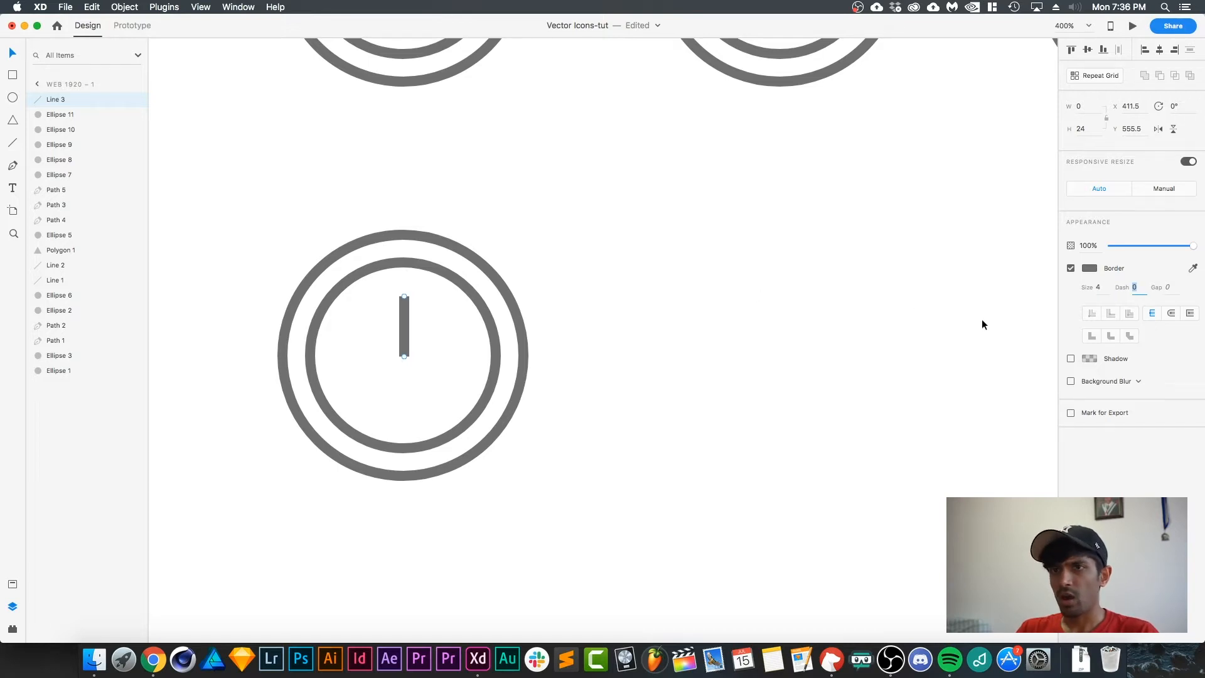
click(648, 302)
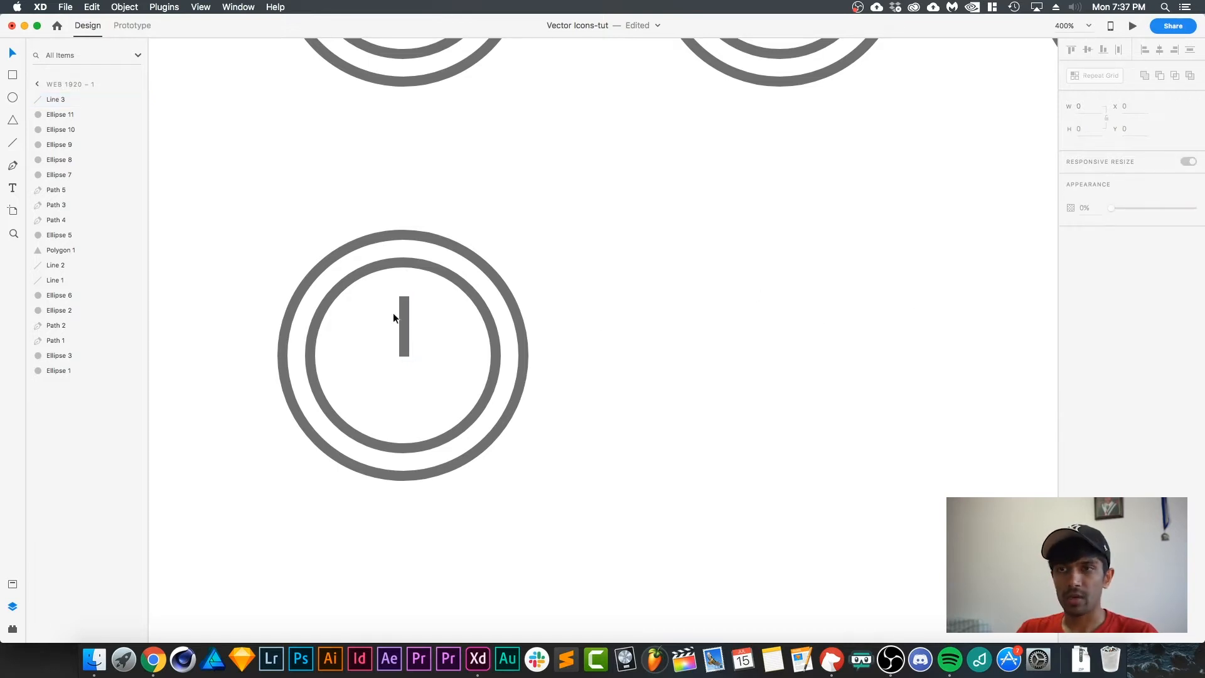
Duplicate the vertical clock hand and rotate the copy to 90°
click(405, 321)
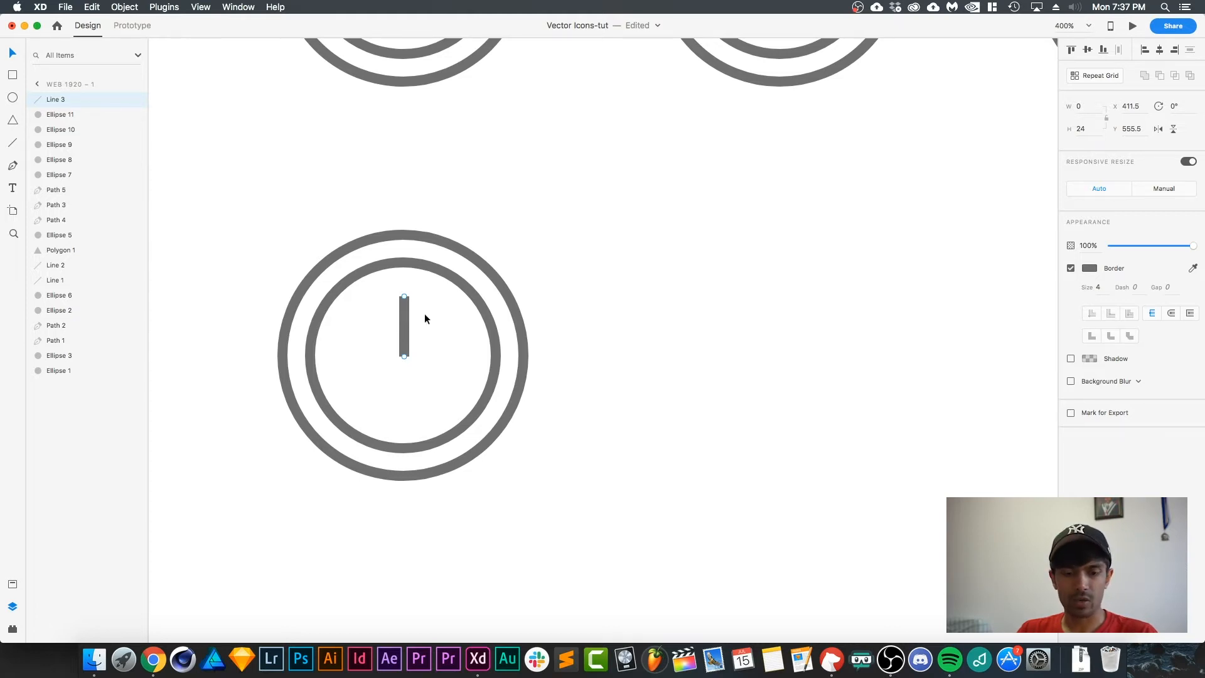
key(super+d)
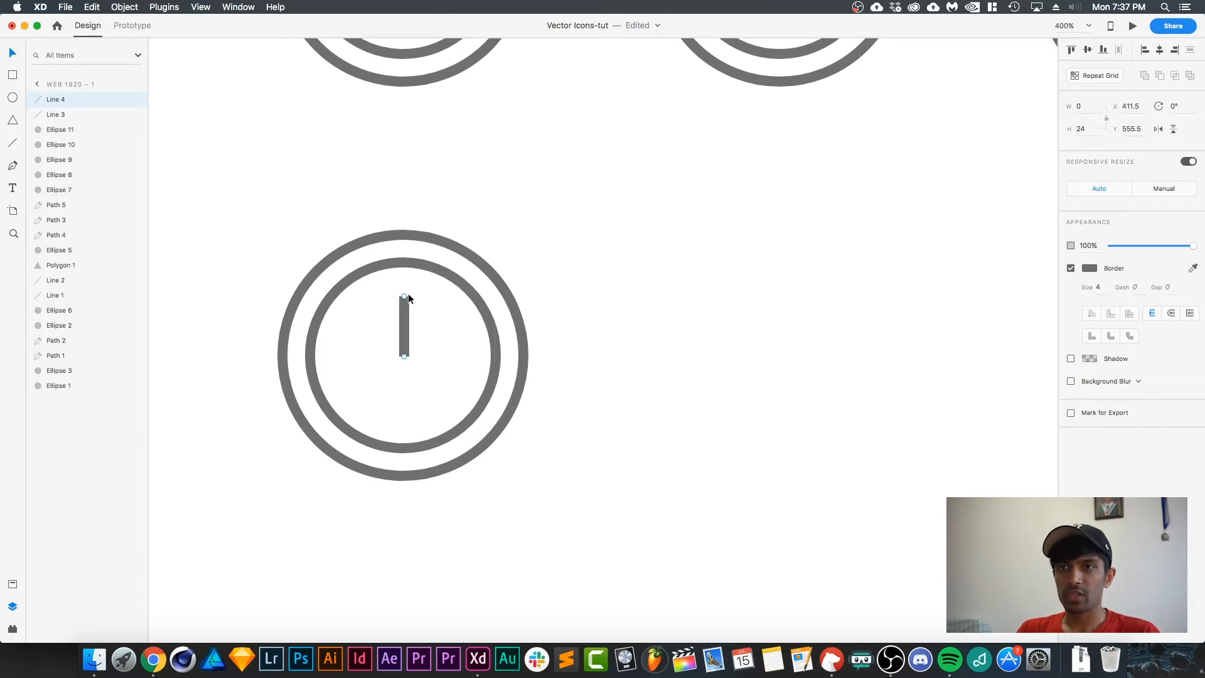
click(1178, 105)
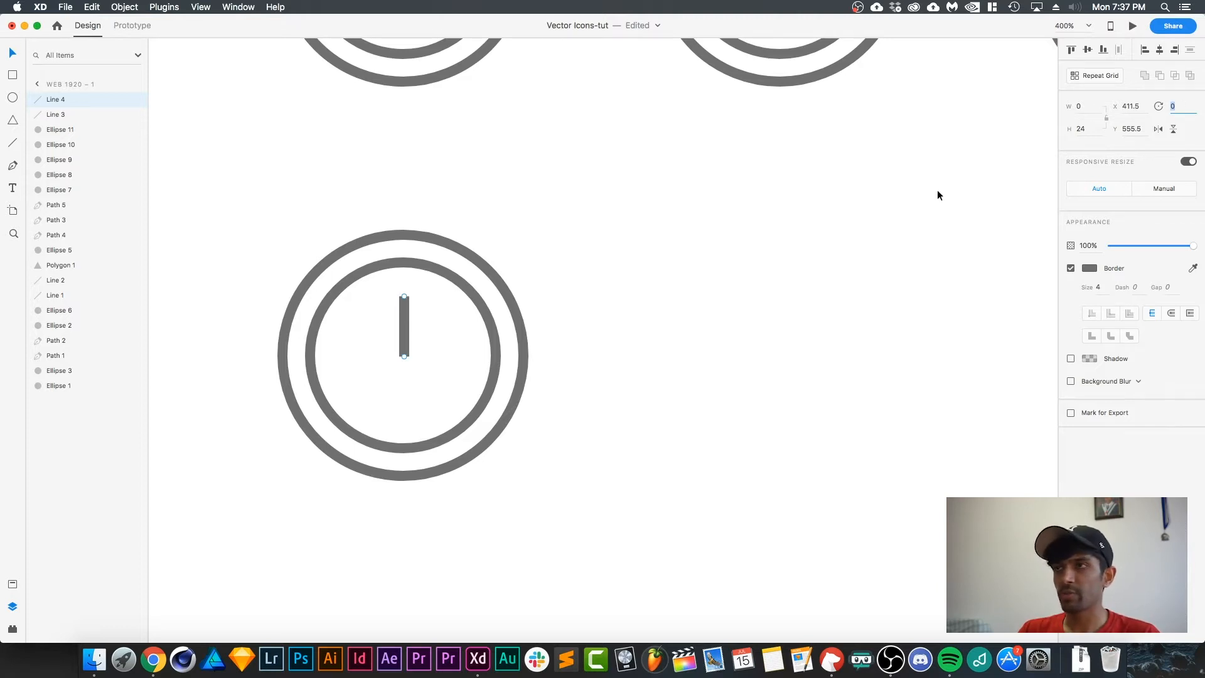
text(9)
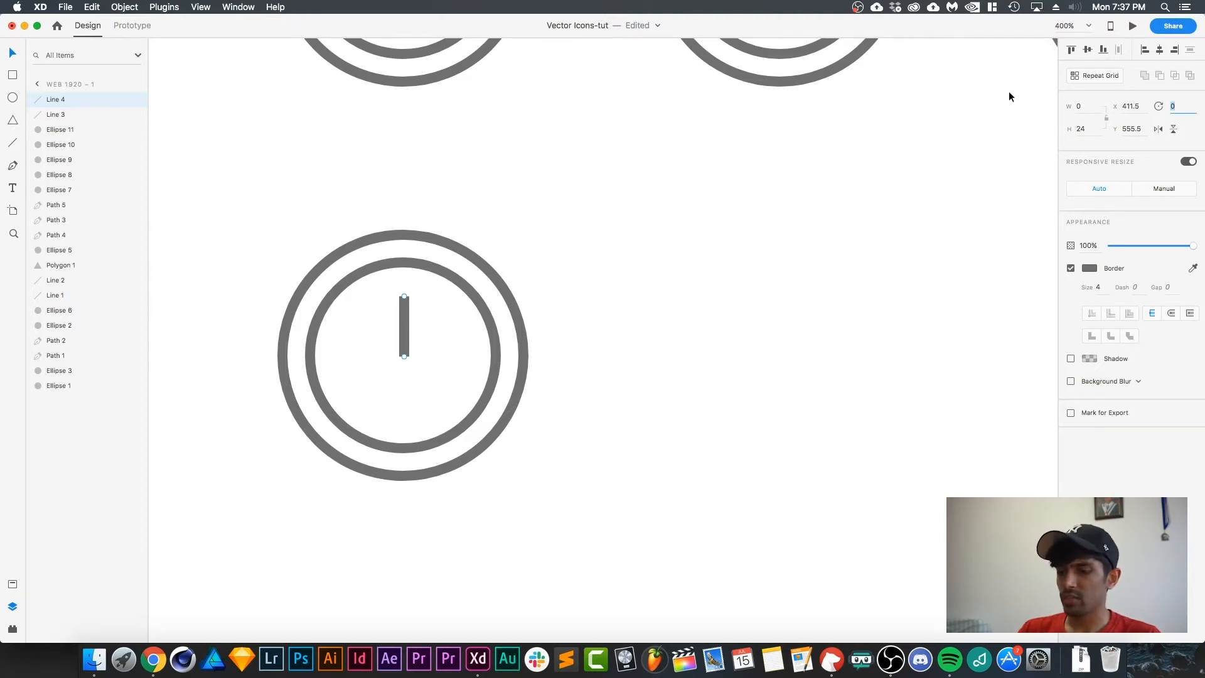
text(0)
key(Return)
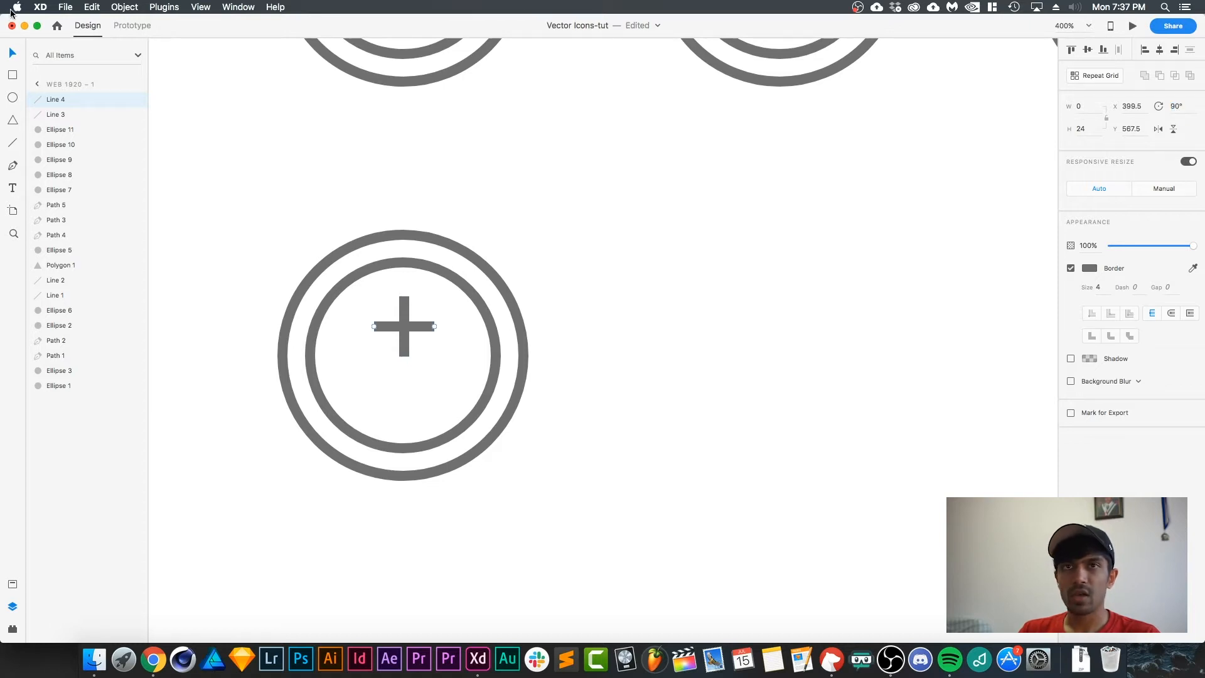
Move the horizontal hand to form an L with the vertical hand's lower end, and extend its outer end slightly
drag(416, 325, 442, 351)
click(536, 385)
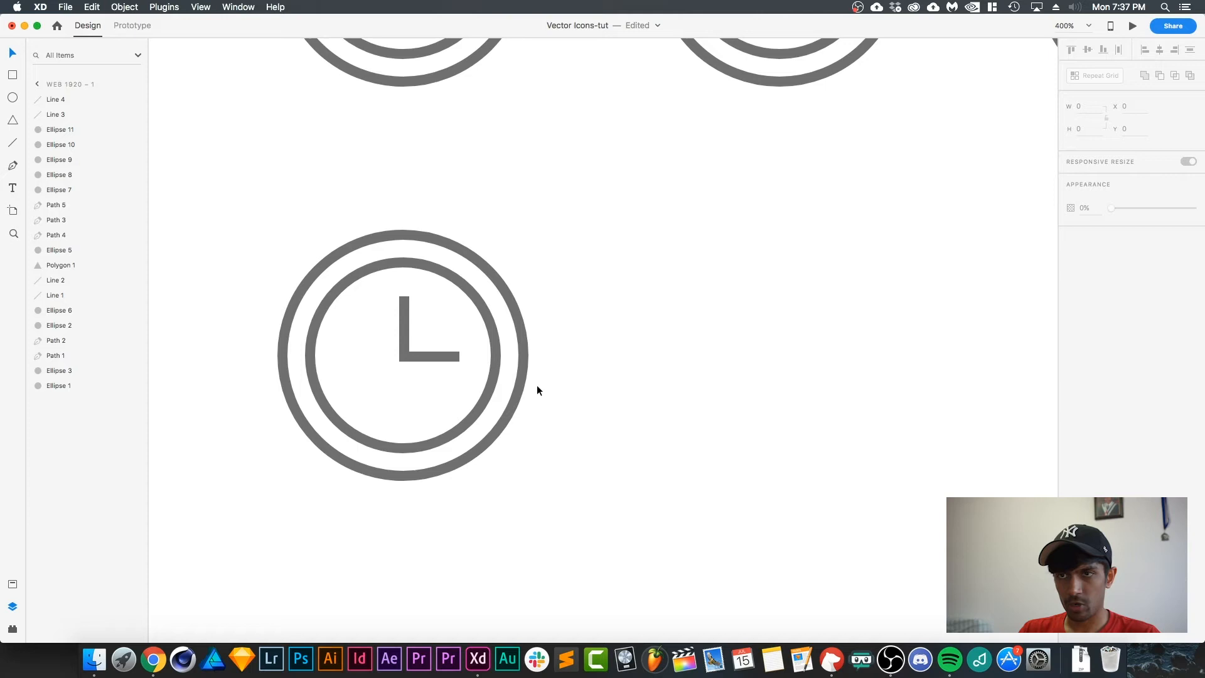
click(447, 356)
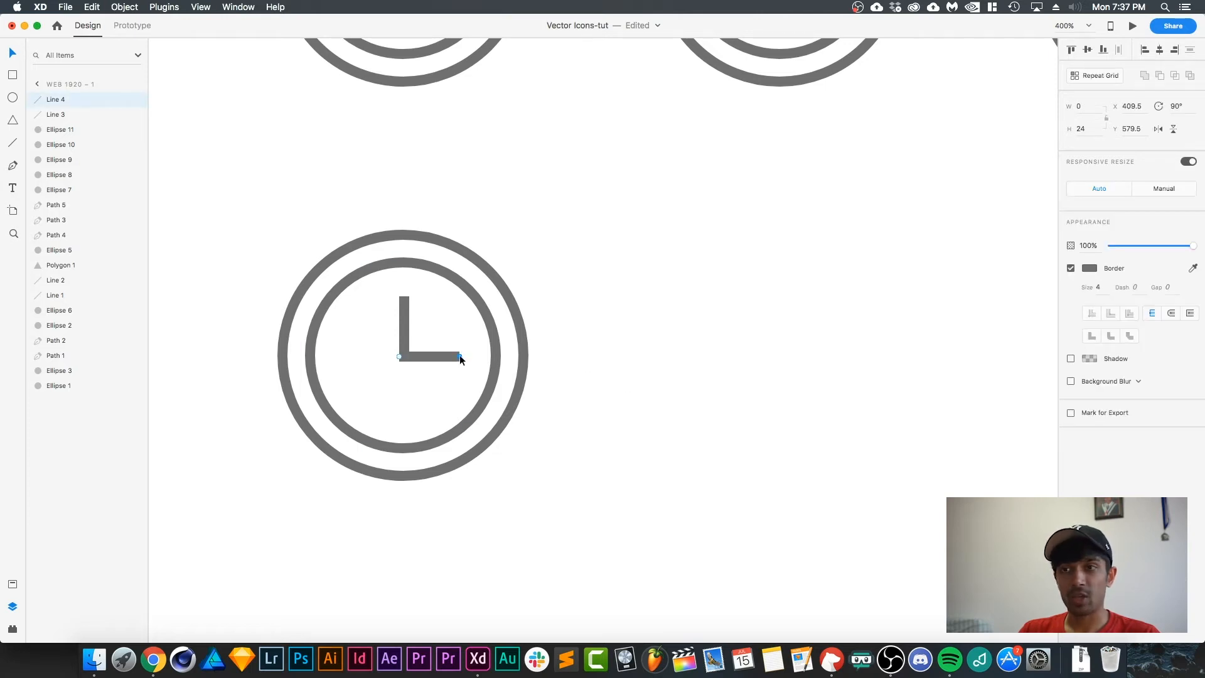
drag(469, 355, 471, 354)
click(676, 272)
Save the document with the finished clock icon
key(super+minus)
key(super+minus)
scroll(658, 325, right, 3)
key(super+s)
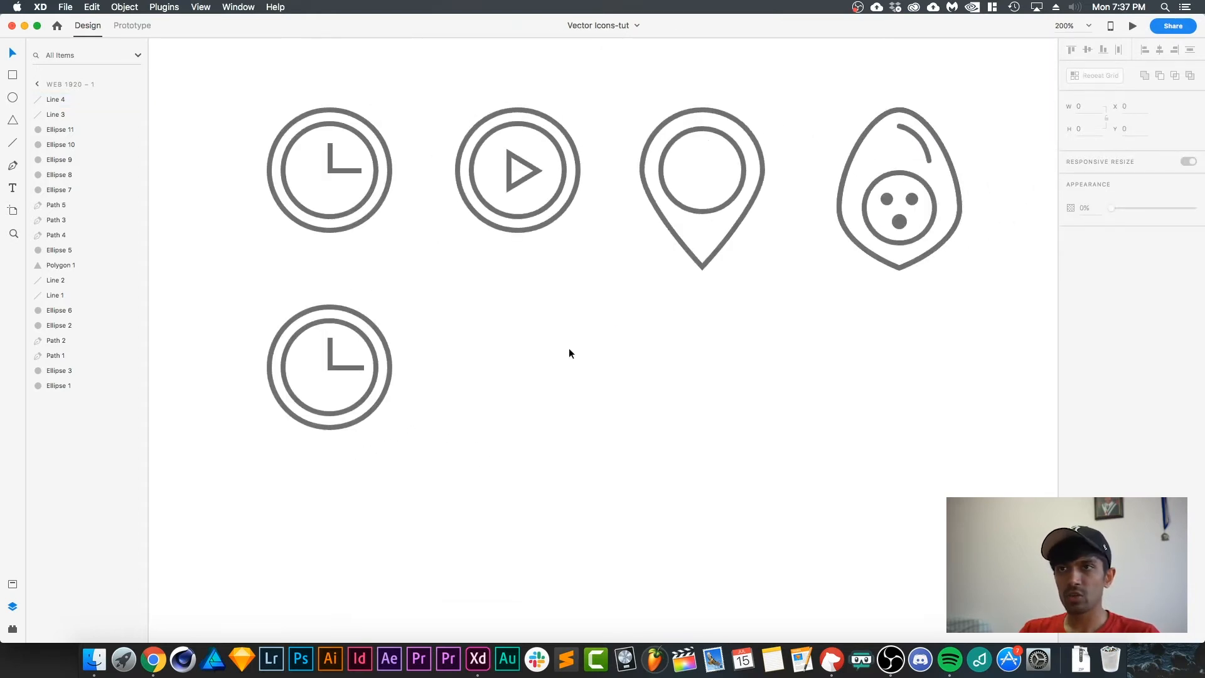
Copy the whole new clock icon horizontally so the copy sits directly below the existing play icon
scroll(563, 356, right, 2)
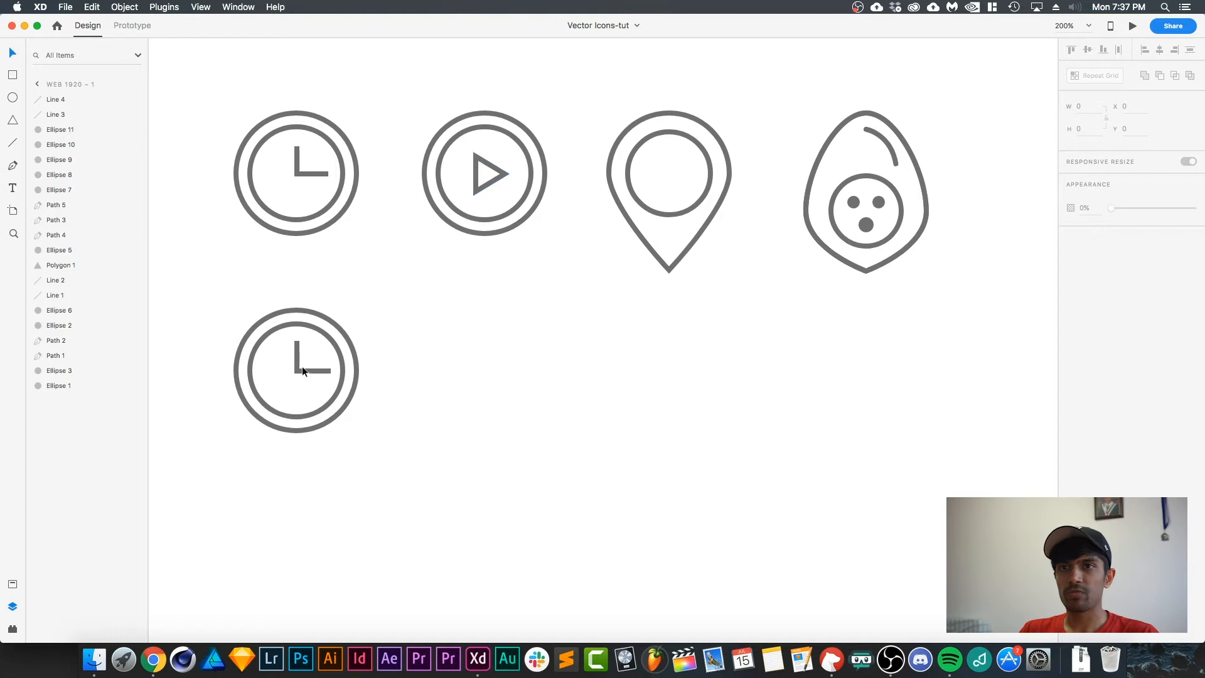
drag(233, 284, 333, 382)
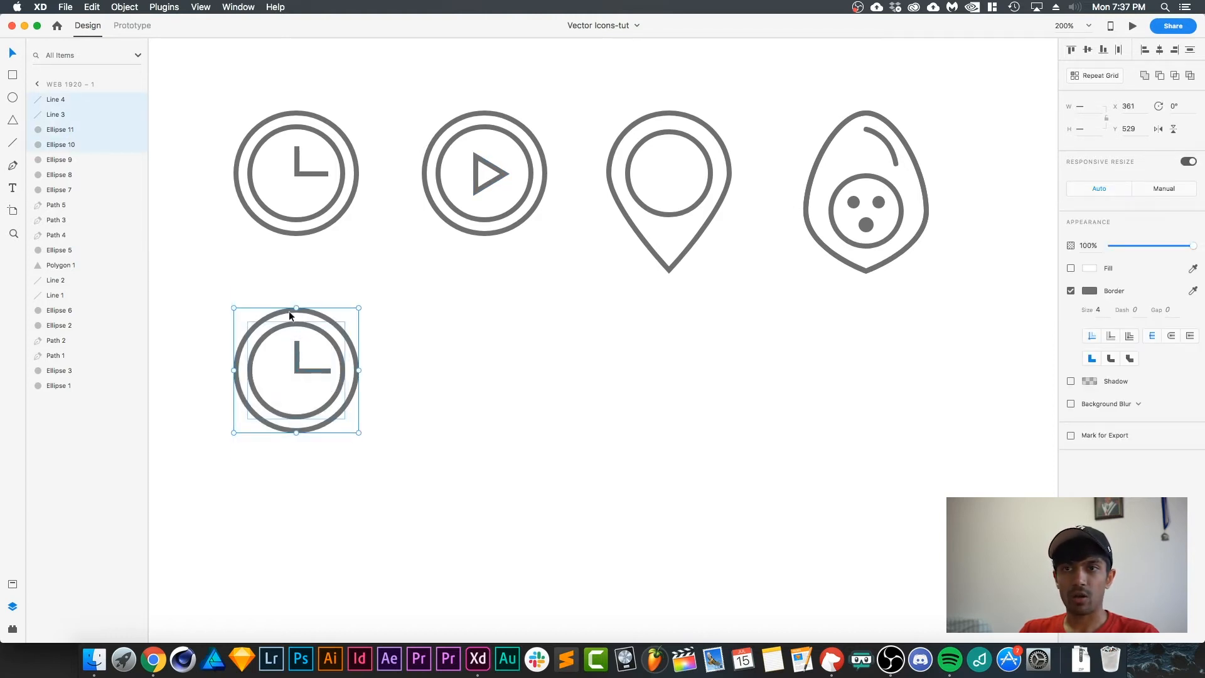
key(alt)
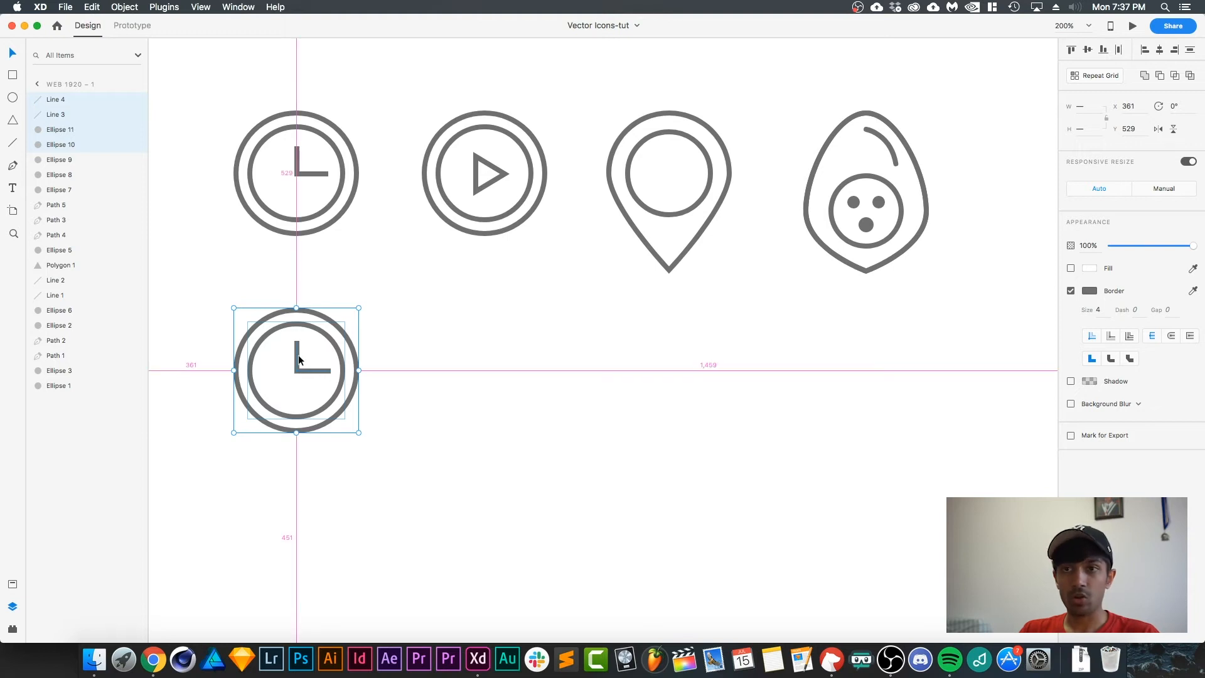
drag(297, 360, 487, 360)
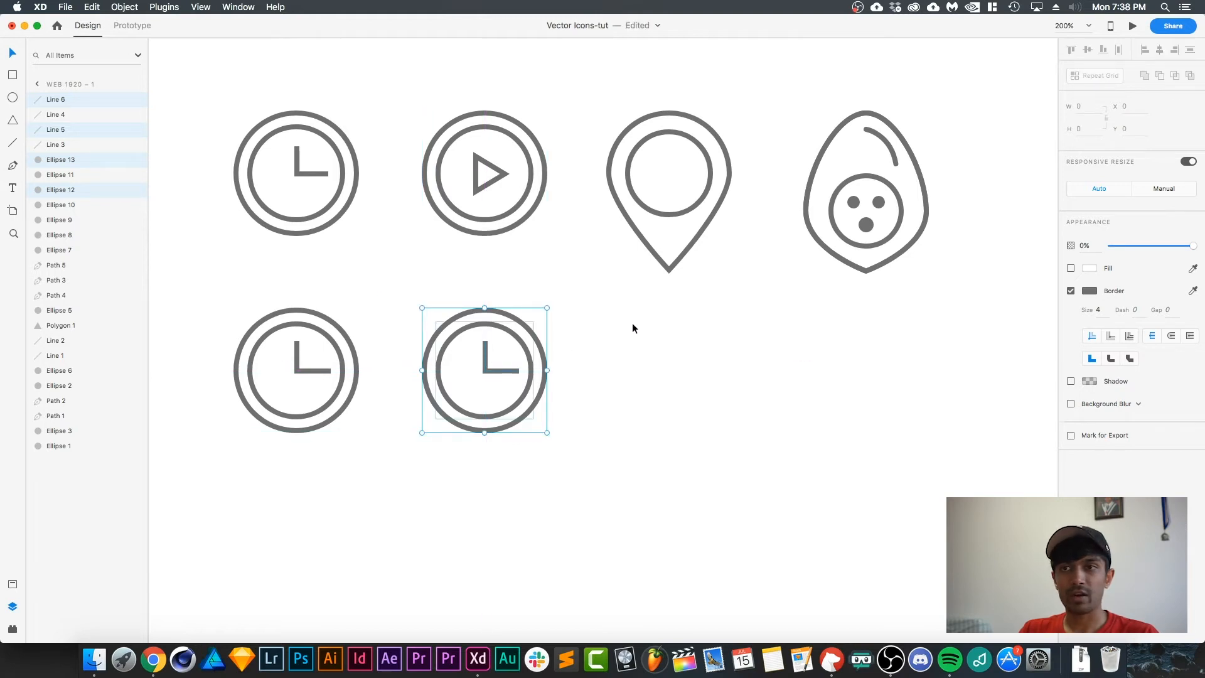
click(632, 327)
Delete both clock hands from the copied icon below the reference play icon
click(483, 356)
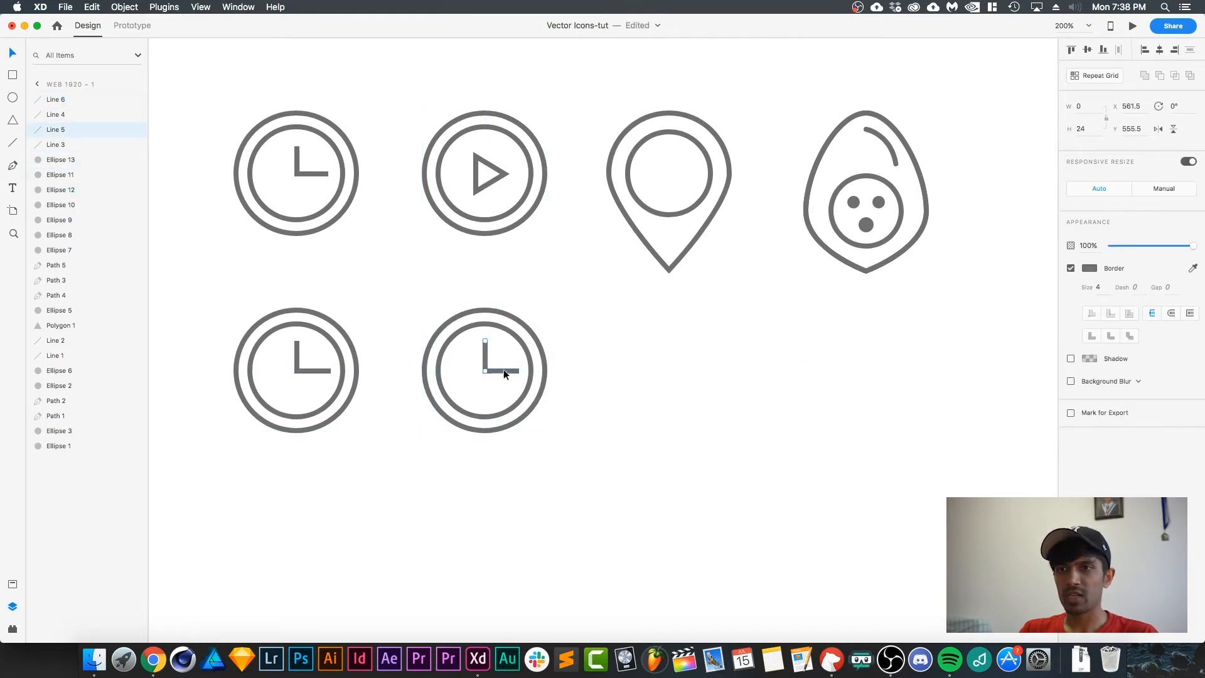
shift+click(502, 369)
key(Delete)
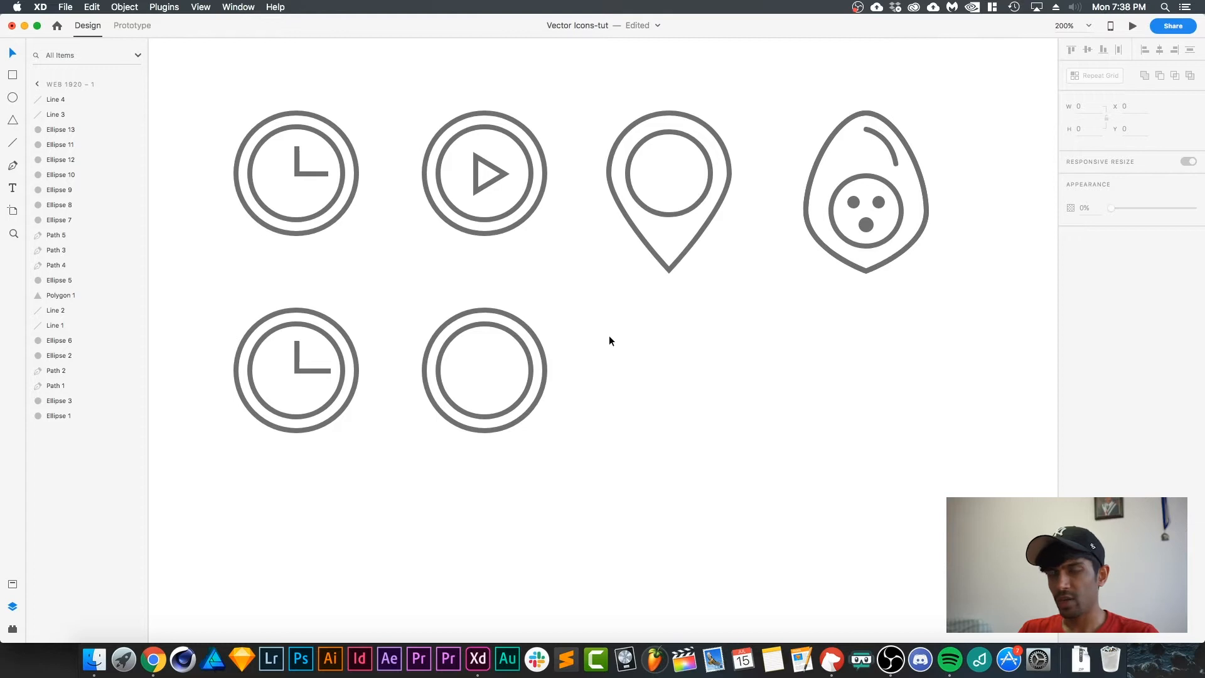
Draw a small triangle, about 22 × 20, in the middle of the empty double-circle icon
scroll(609, 340, up, 1)
scroll(608, 341, right, 1)
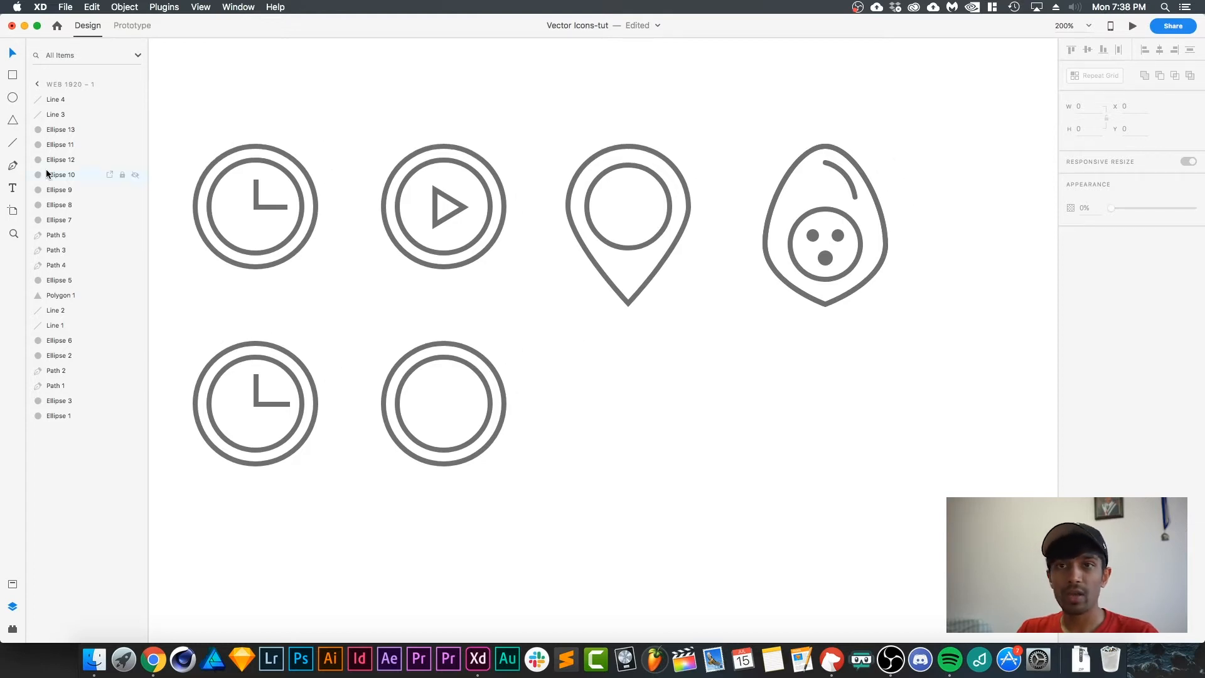
click(14, 123)
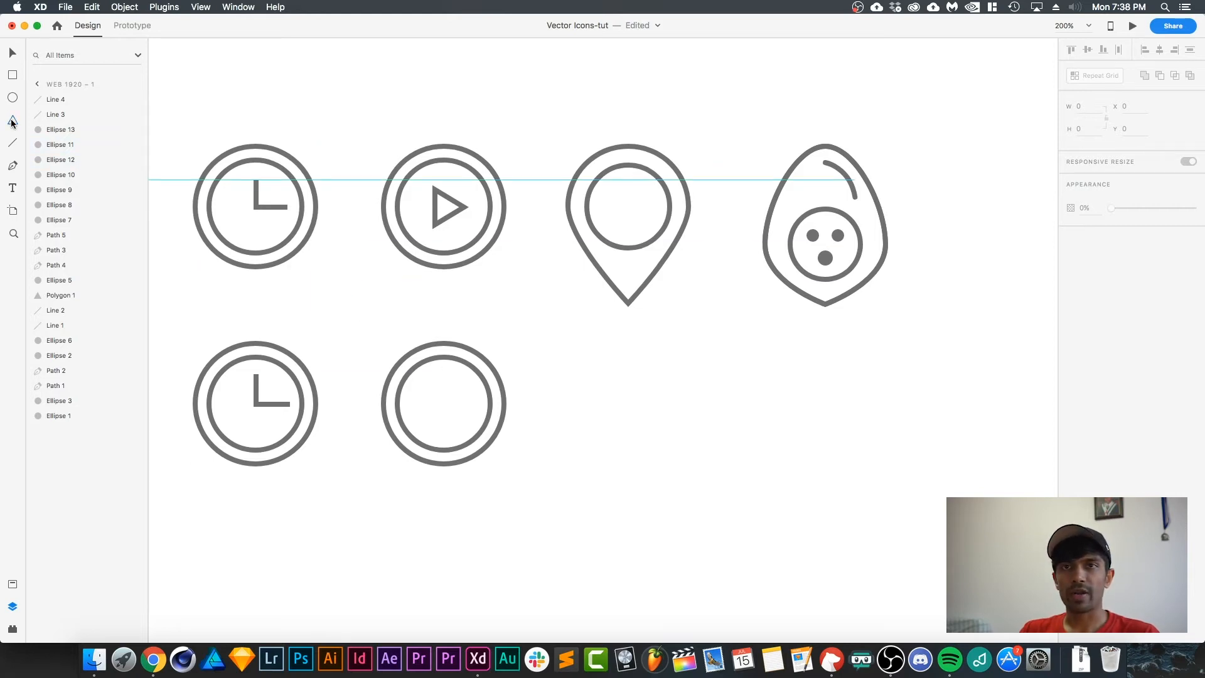
drag(443, 399, 458, 417)
key(v)
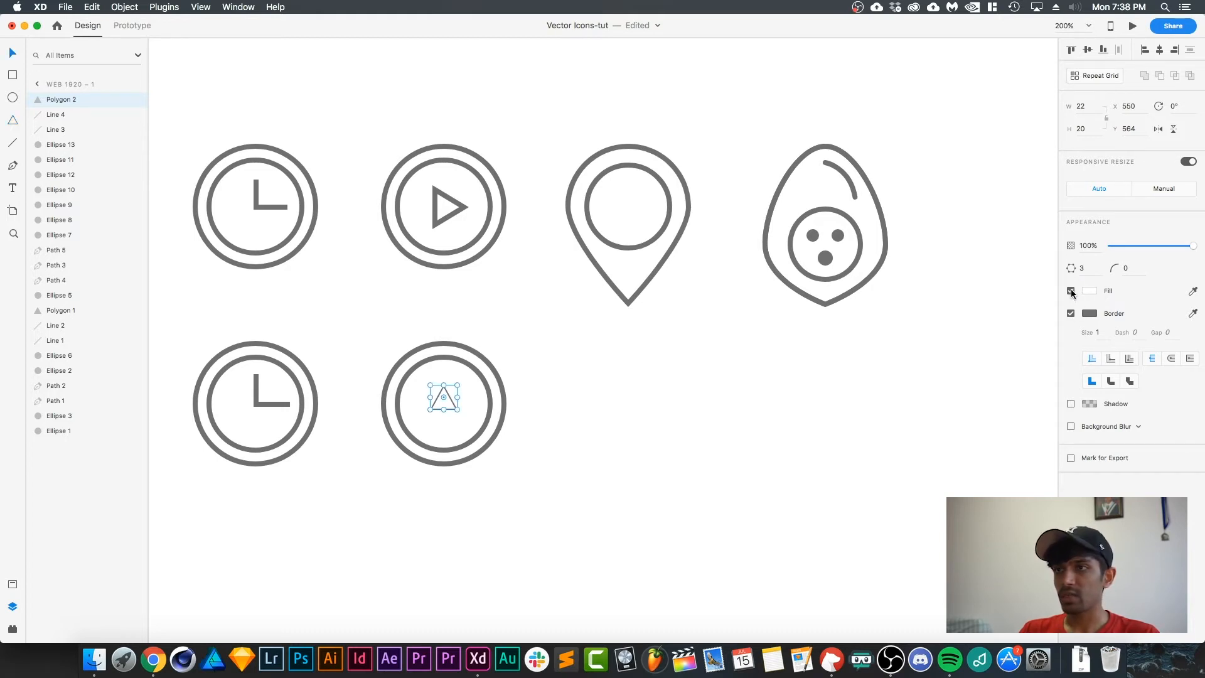
Remove the triangle's fill and set its border size to 4
click(1071, 291)
click(1094, 332)
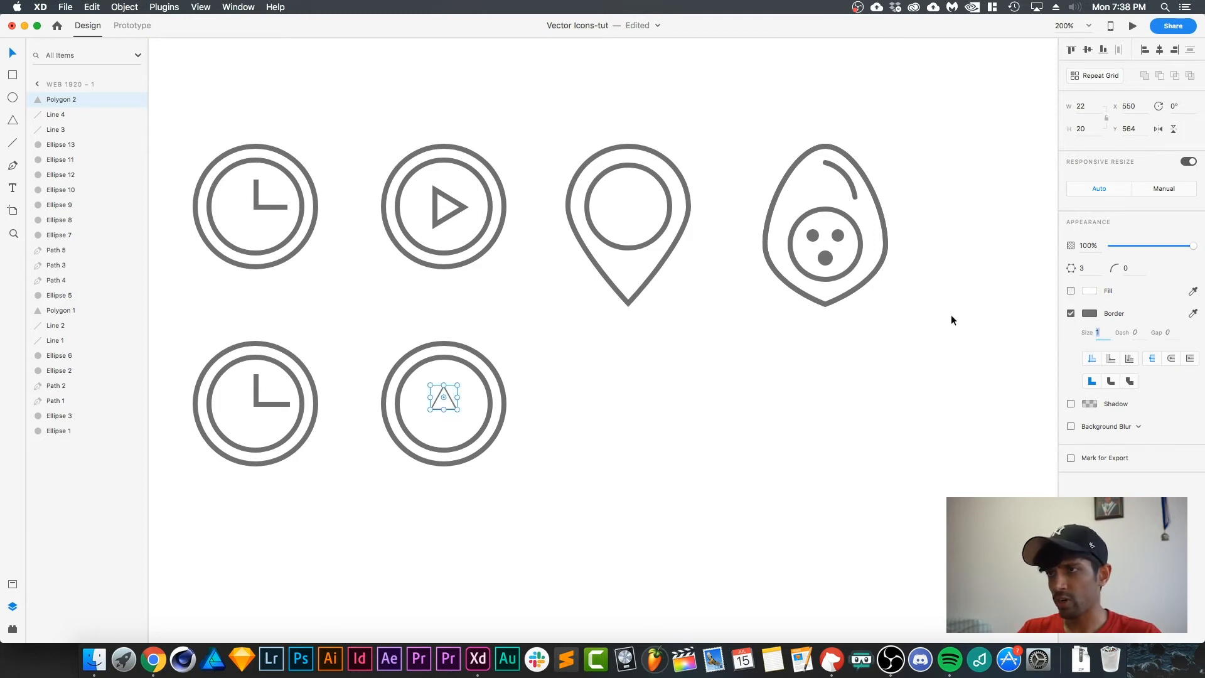
text(4)
key(Tab)
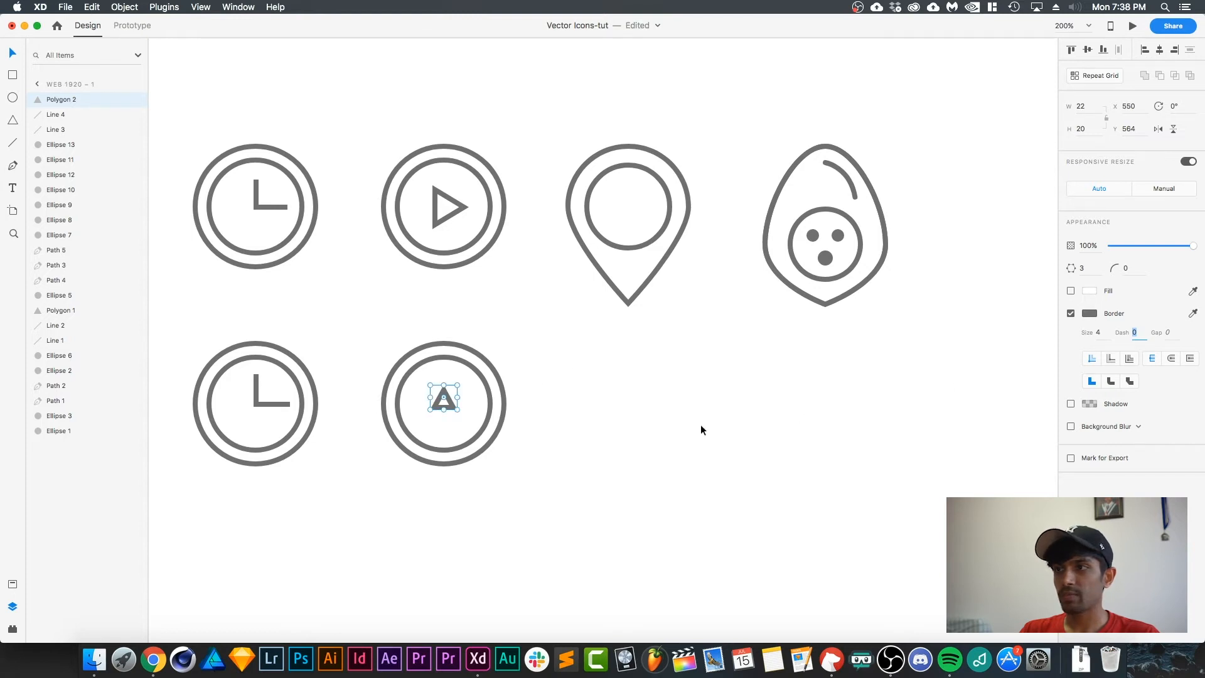
Enlarge the triangle proportionally from its centre to about 36 × 32
click(617, 409)
click(449, 390)
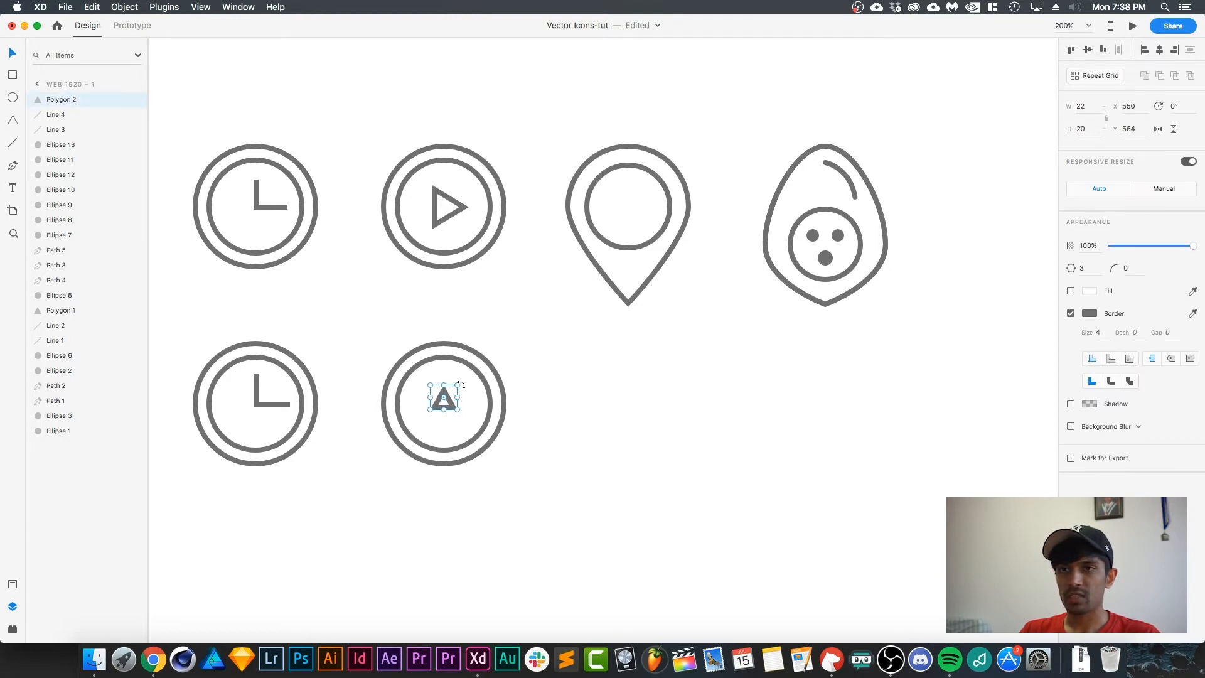
key(alt)
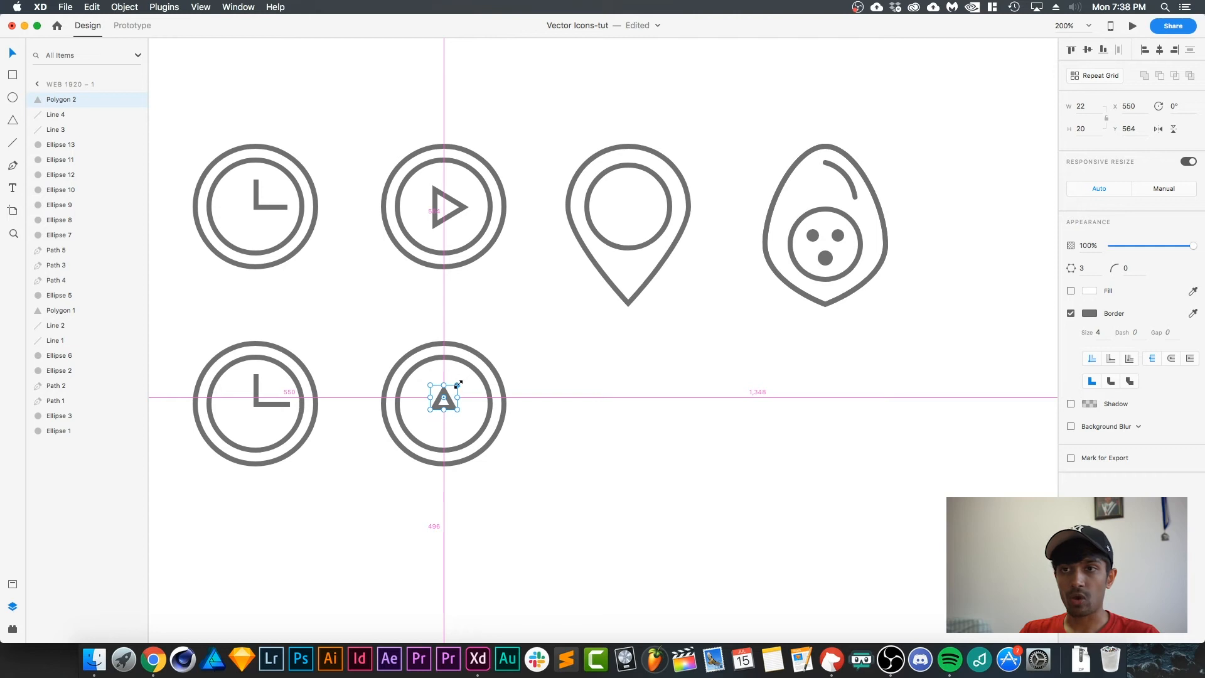
drag(457, 385, 466, 377)
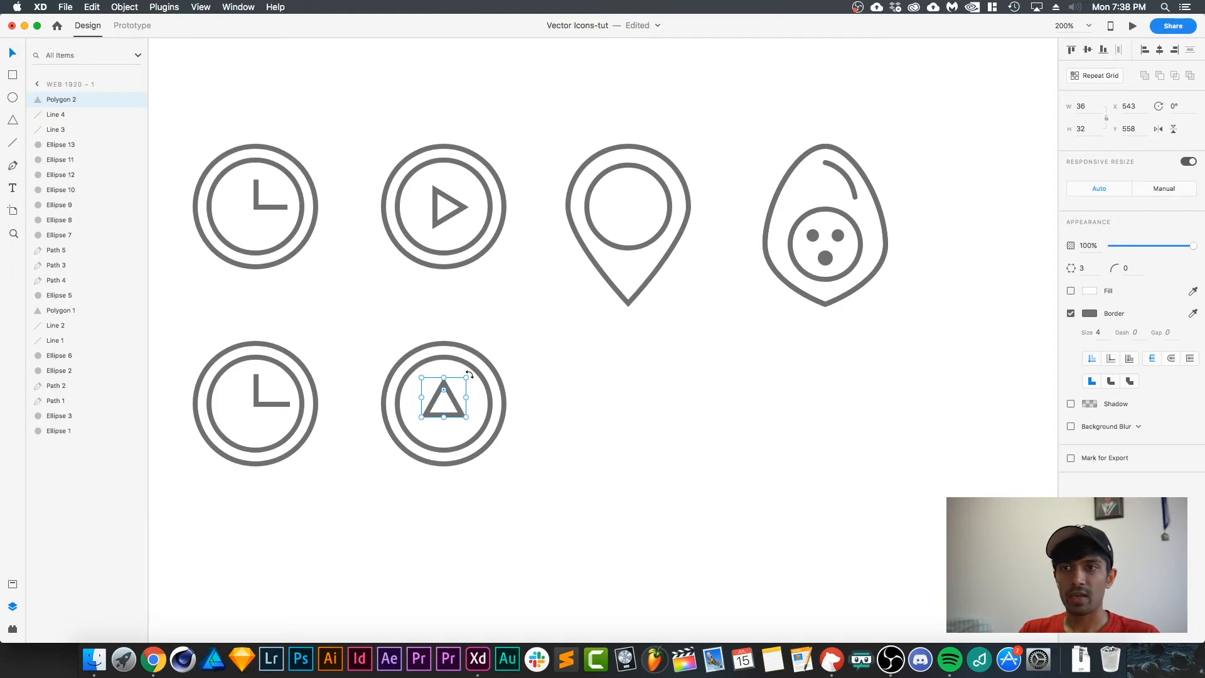
Rotate the triangle to point right and position it inside the inner circle like the reference play icon
drag(469, 374, 454, 402)
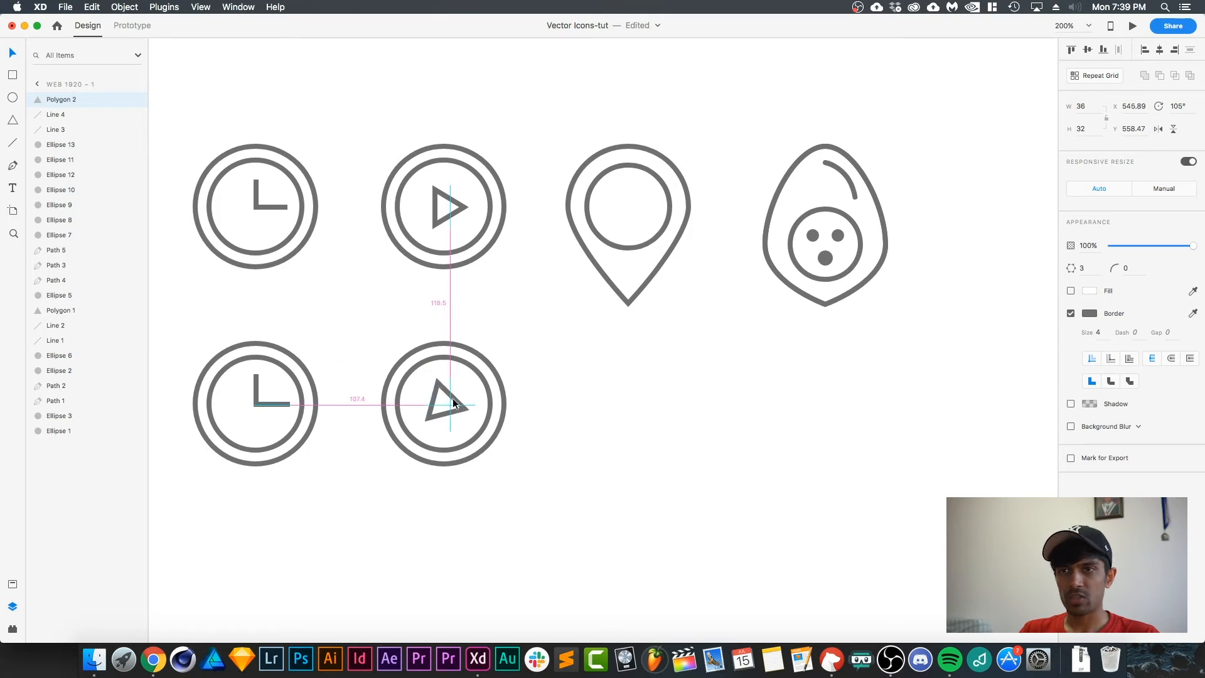
click(591, 415)
drag(477, 385, 473, 379)
drag(590, 417, 576, 431)
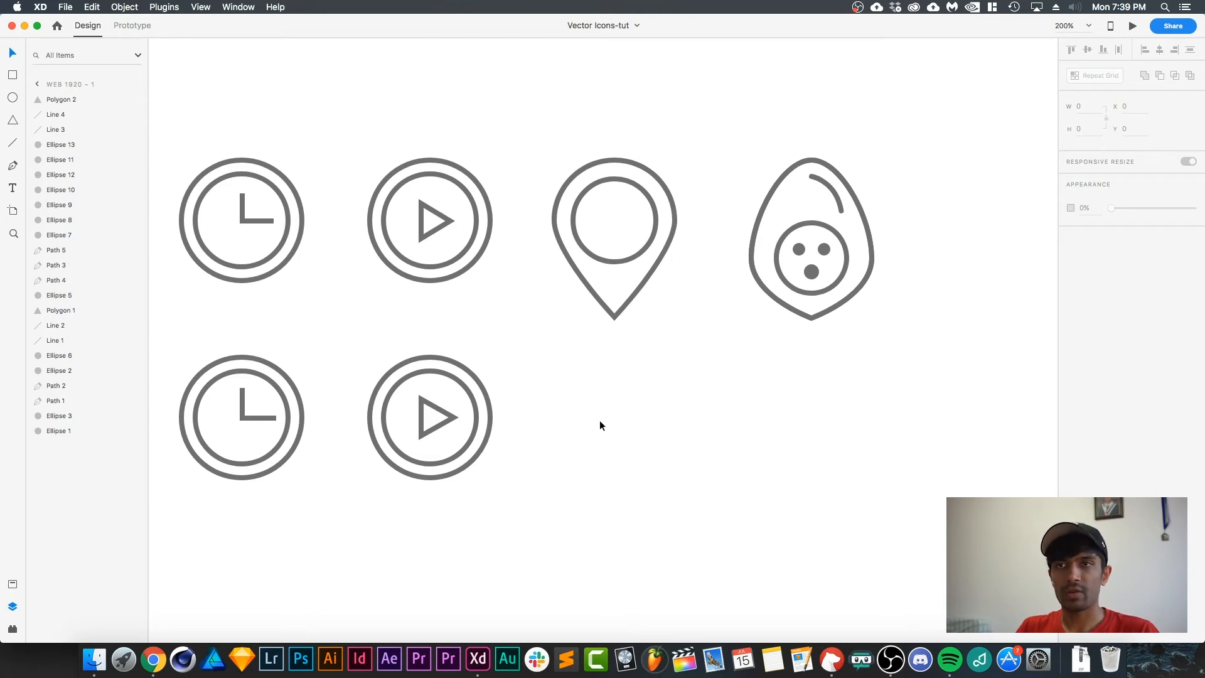
drag(644, 409, 482, 414)
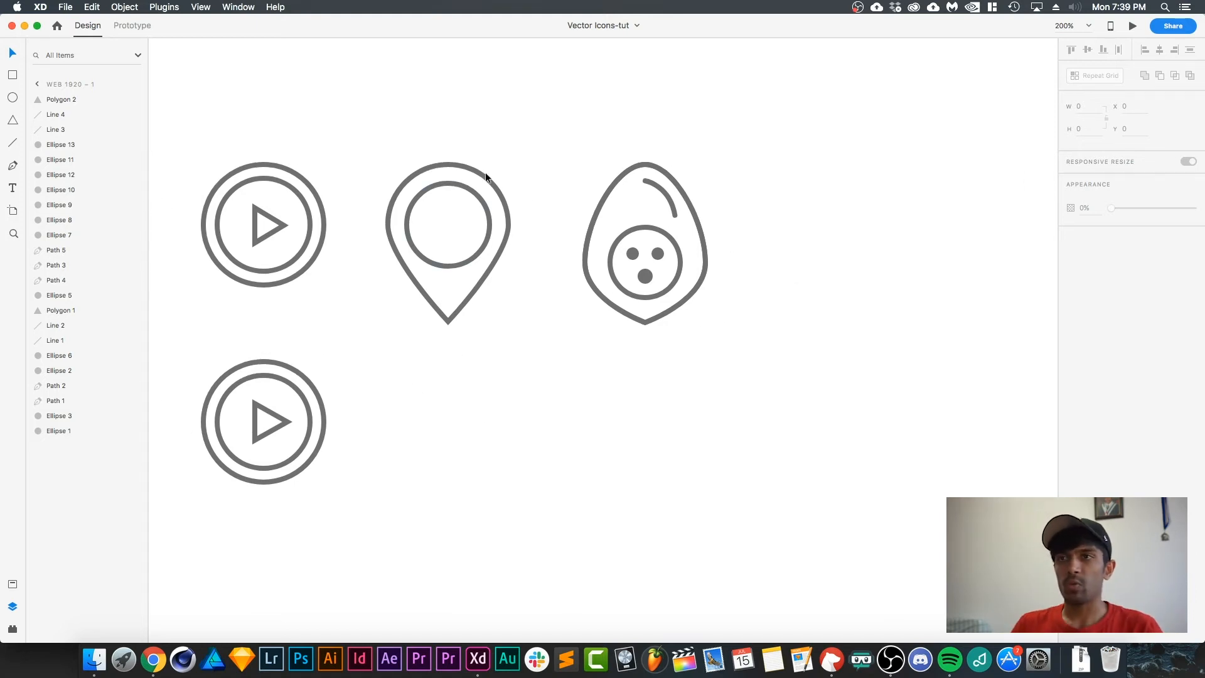
drag(590, 148, 793, 374)
click(822, 298)
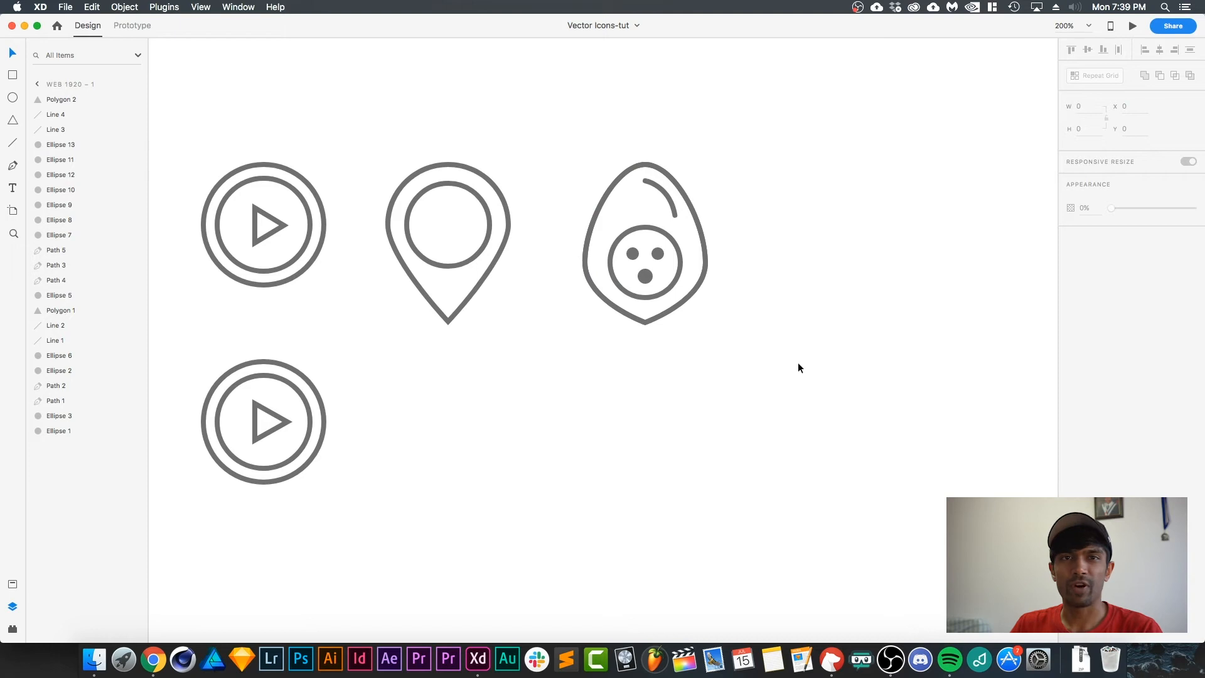
right_click(726, 426)
click(725, 425)
drag(625, 412, 630, 396)
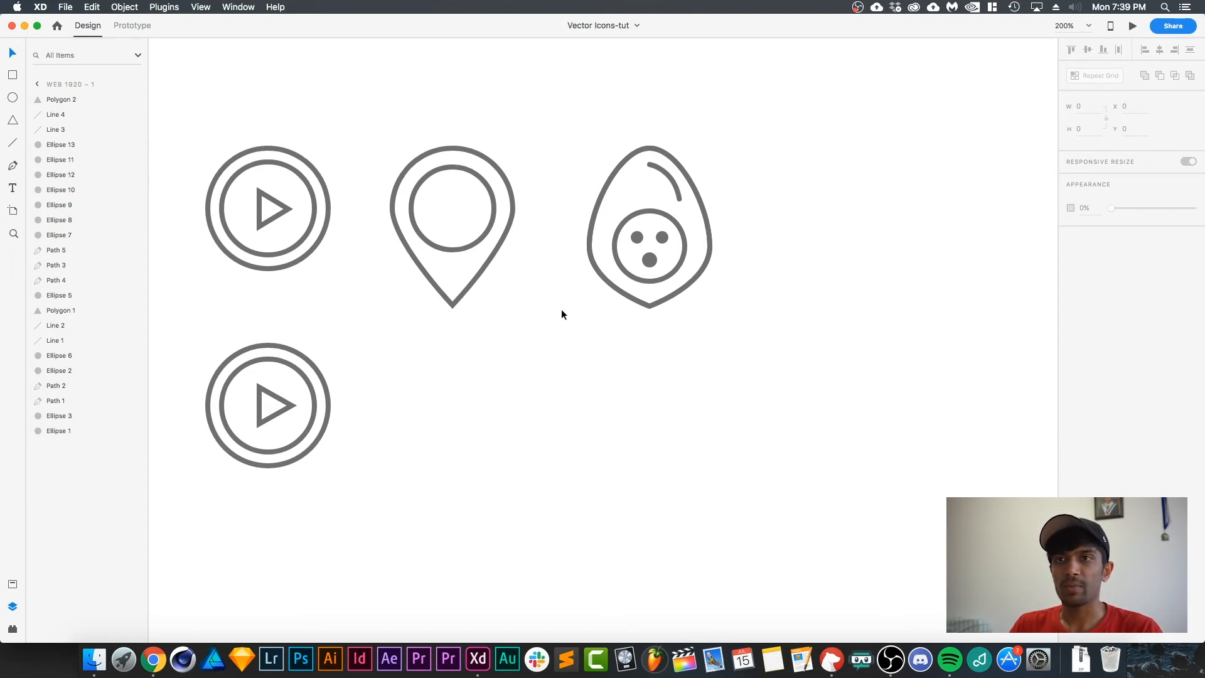
drag(411, 116, 498, 290)
click(546, 357)
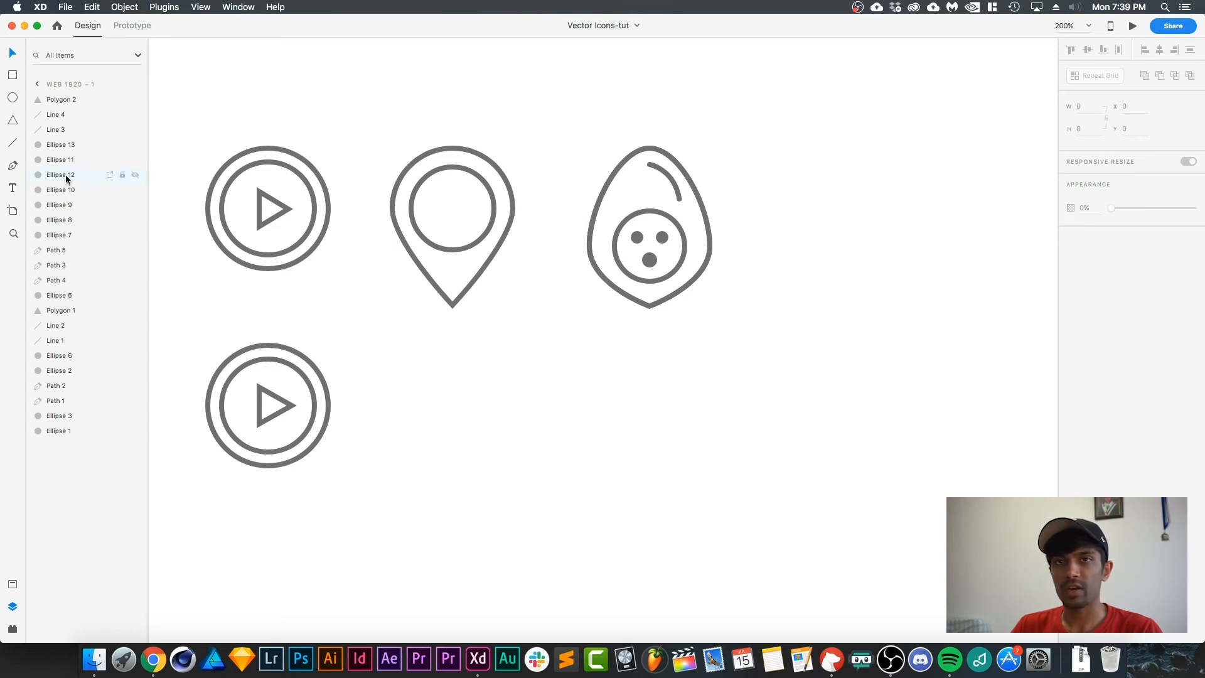
Copy the new play icon's outer circle horizontally so the copy sits directly below the reference location pin
click(15, 101)
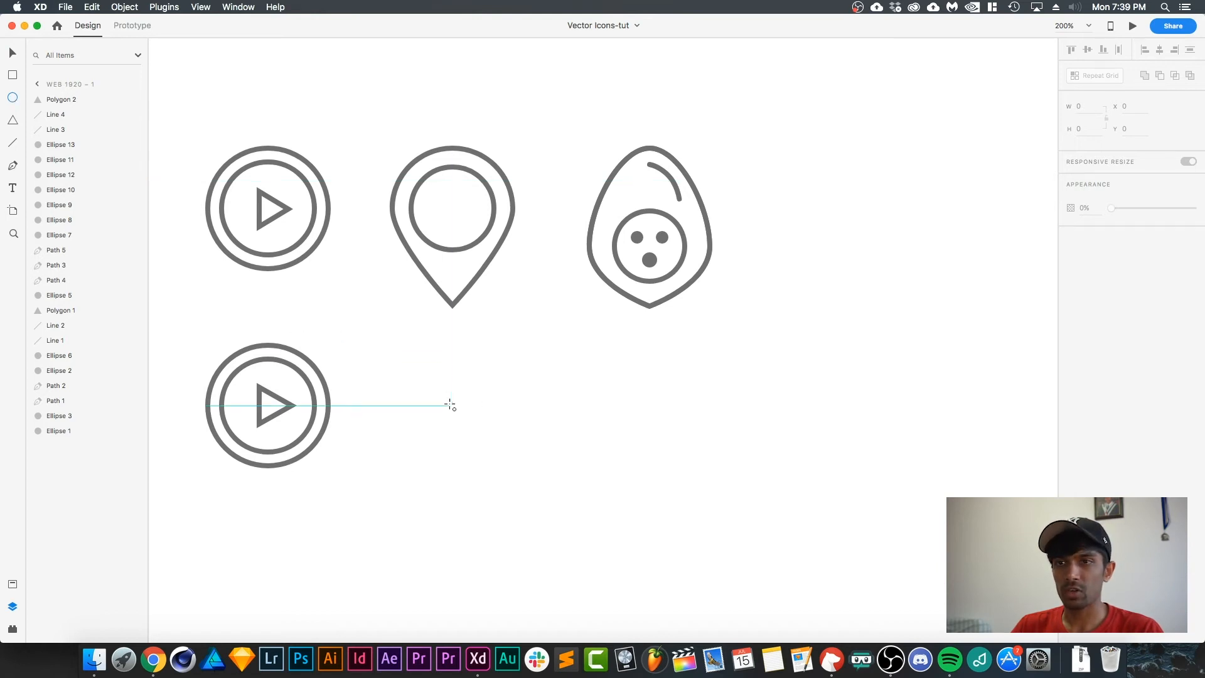
key(v)
click(301, 356)
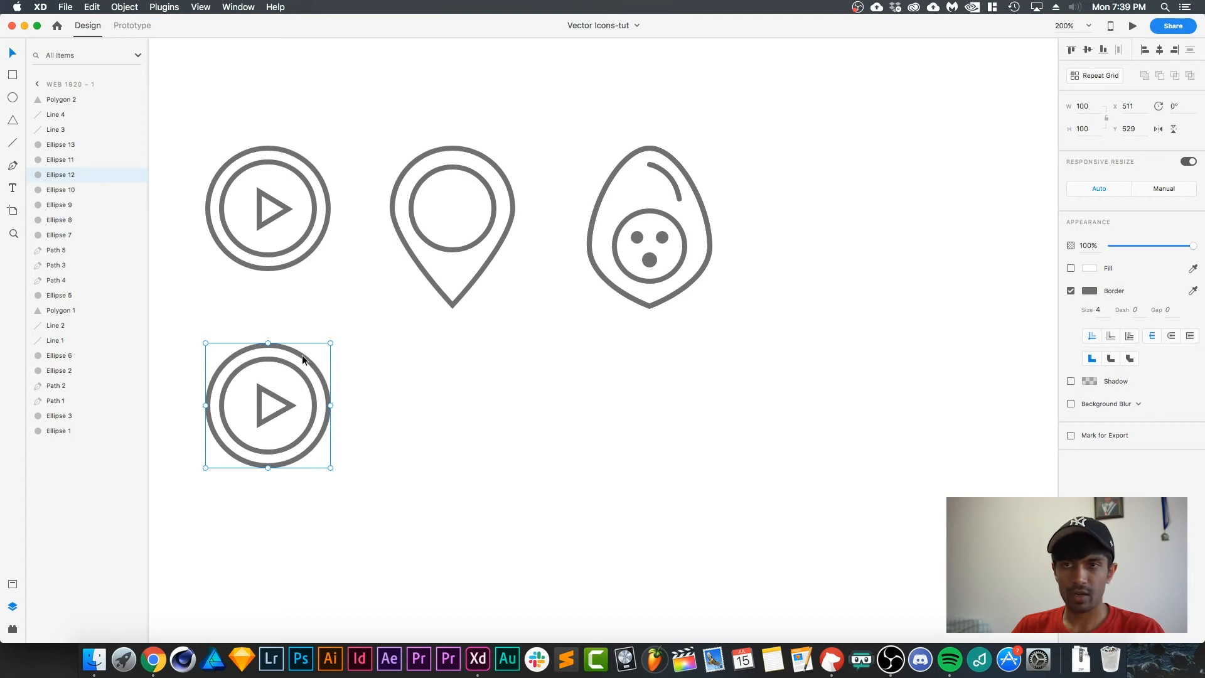
drag(303, 355, 481, 363)
click(530, 361)
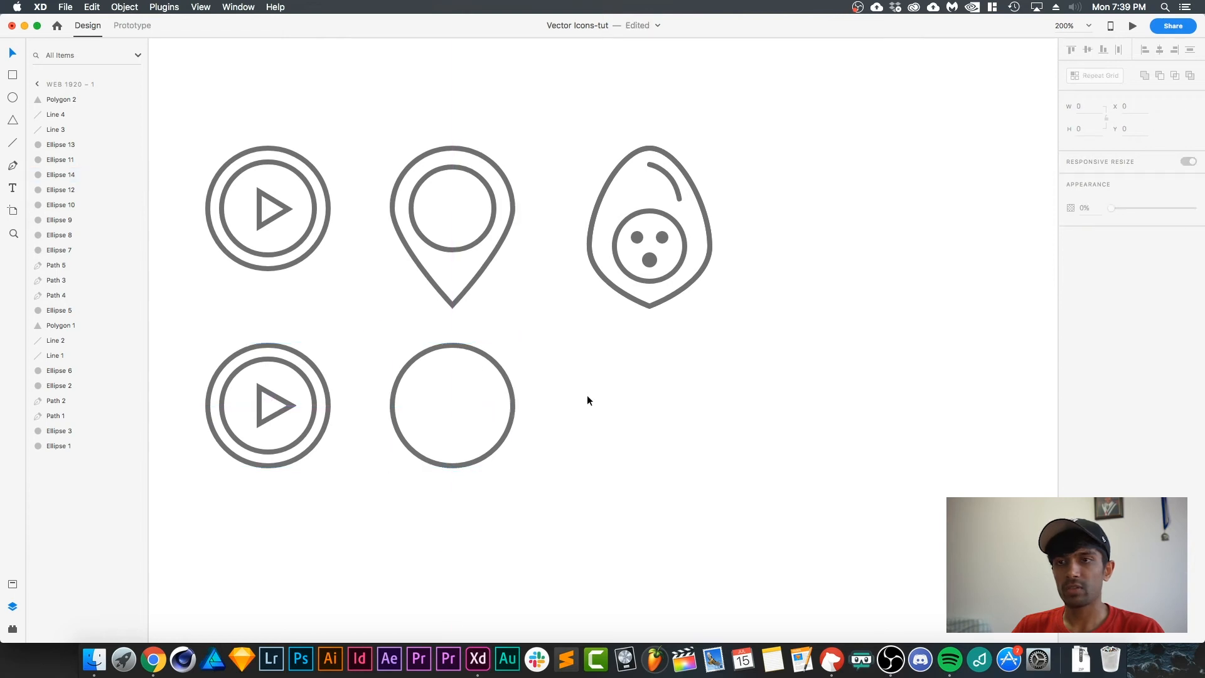
Duplicate the copied circle and shrink the duplicate concentrically to match the reference pin's inner circle
scroll(581, 405, down, 2)
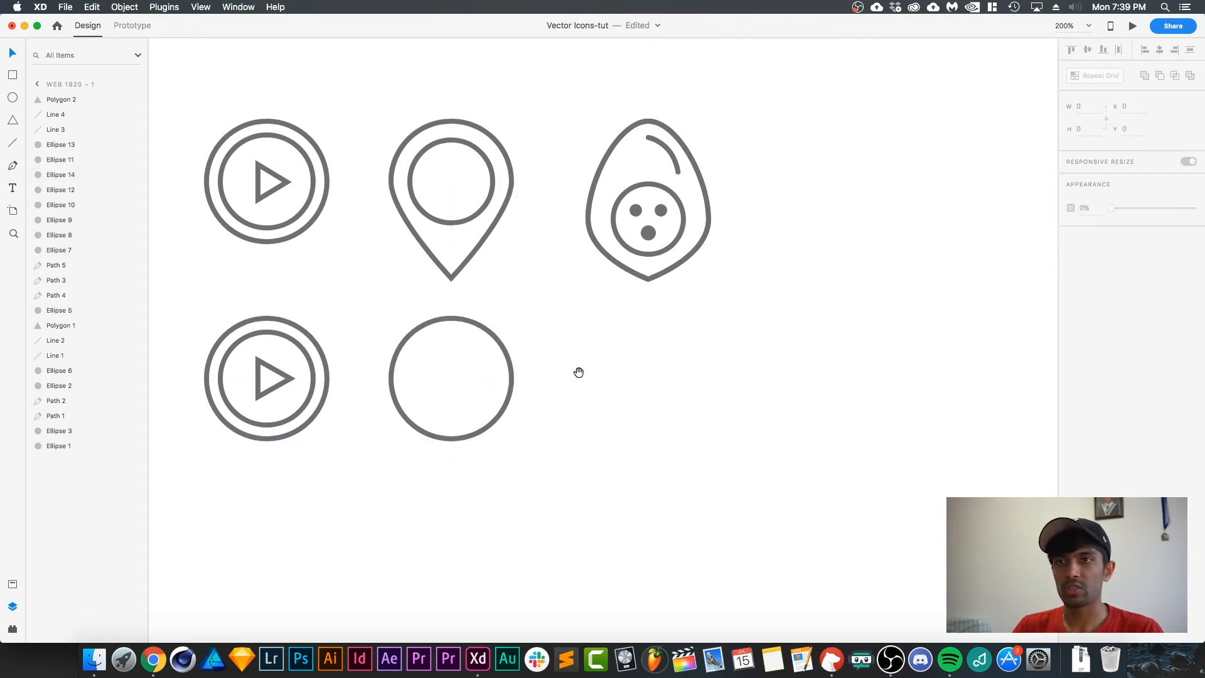
click(514, 335)
key(super+d)
drag(514, 316, 497, 325)
click(607, 295)
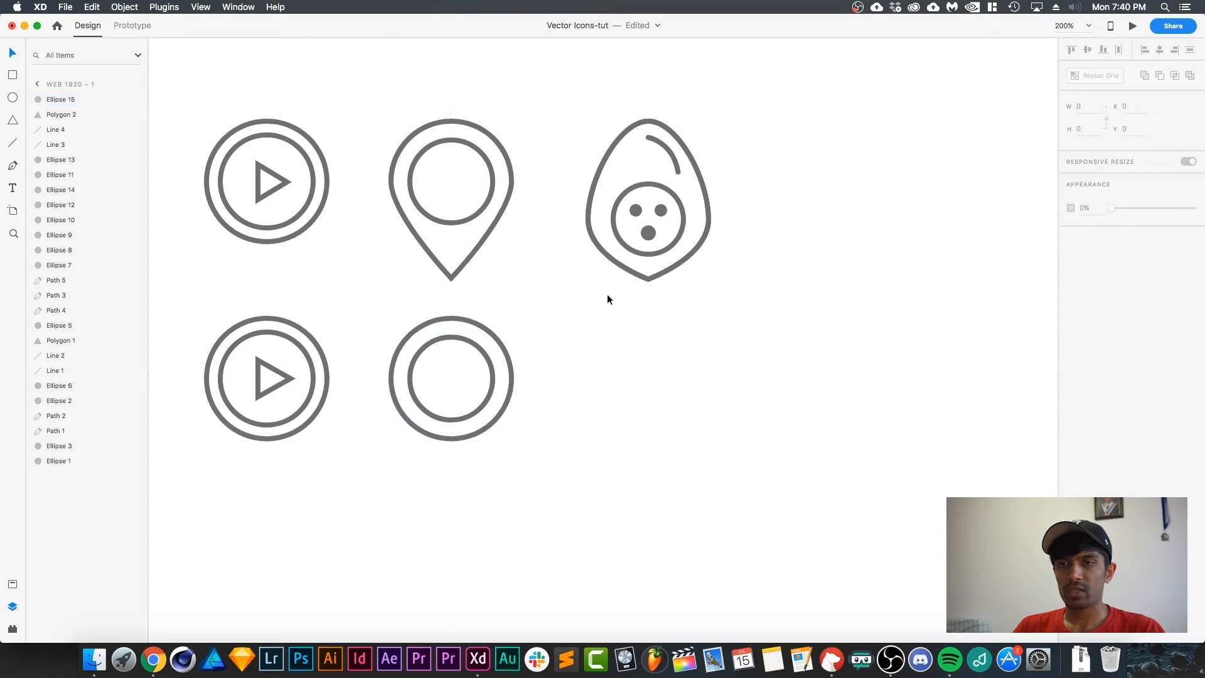
Edit the outer circle's path and move its bottom anchor point straight down 30 px, to Y 659
scroll(527, 497, down, 2)
click(500, 356)
scroll(589, 332, up, 1)
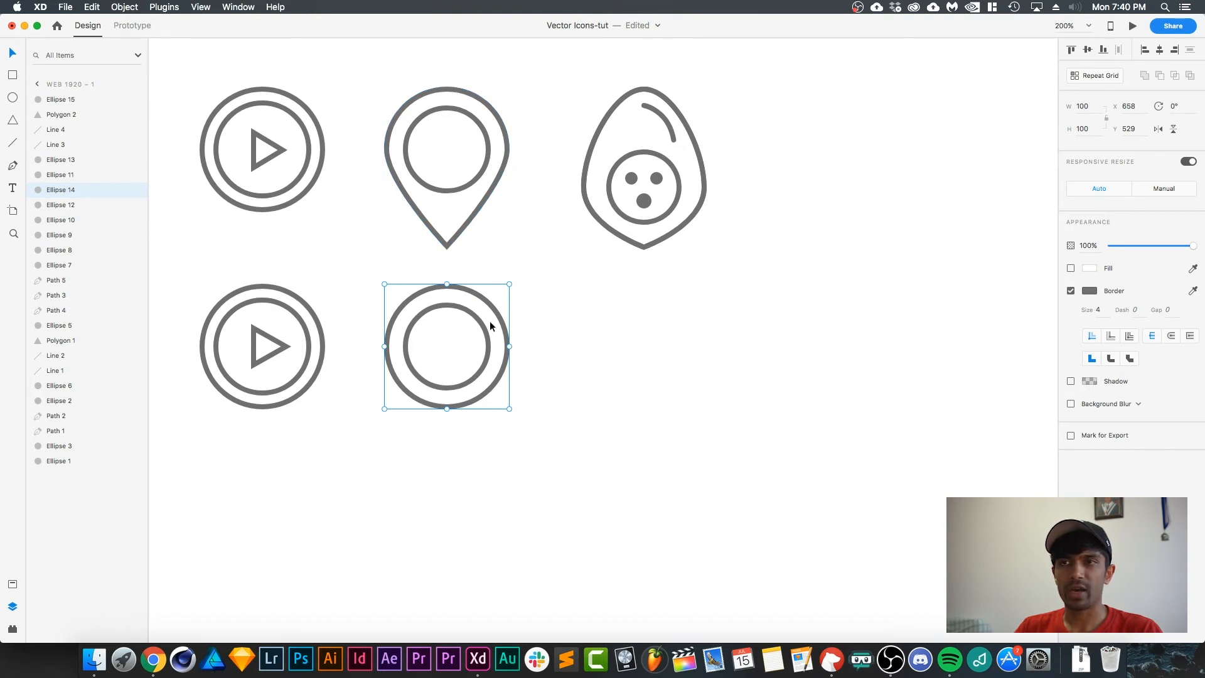
scroll(540, 417, down, 1)
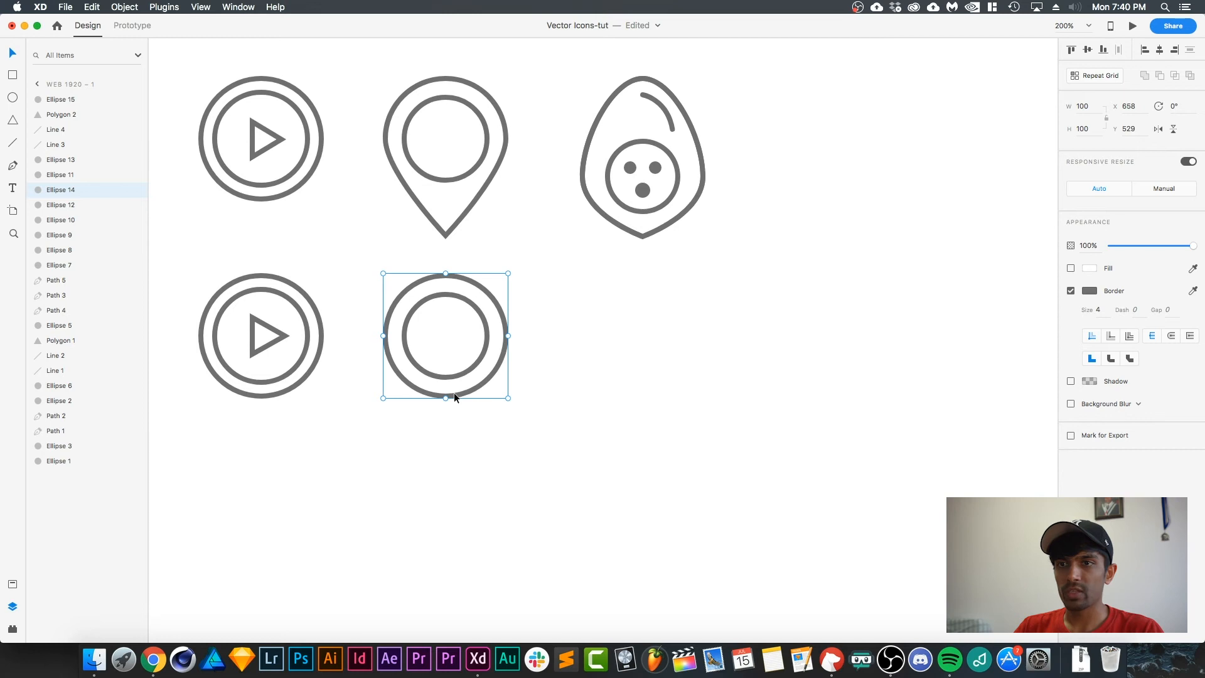
double_click(455, 393)
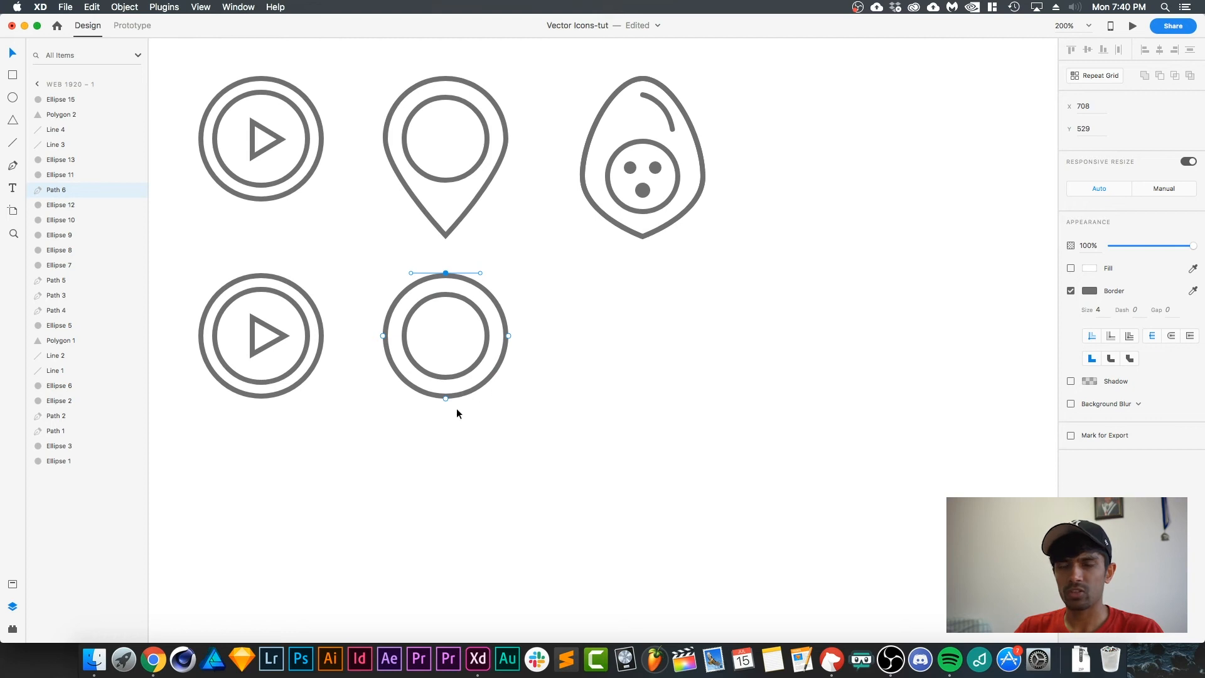
click(446, 398)
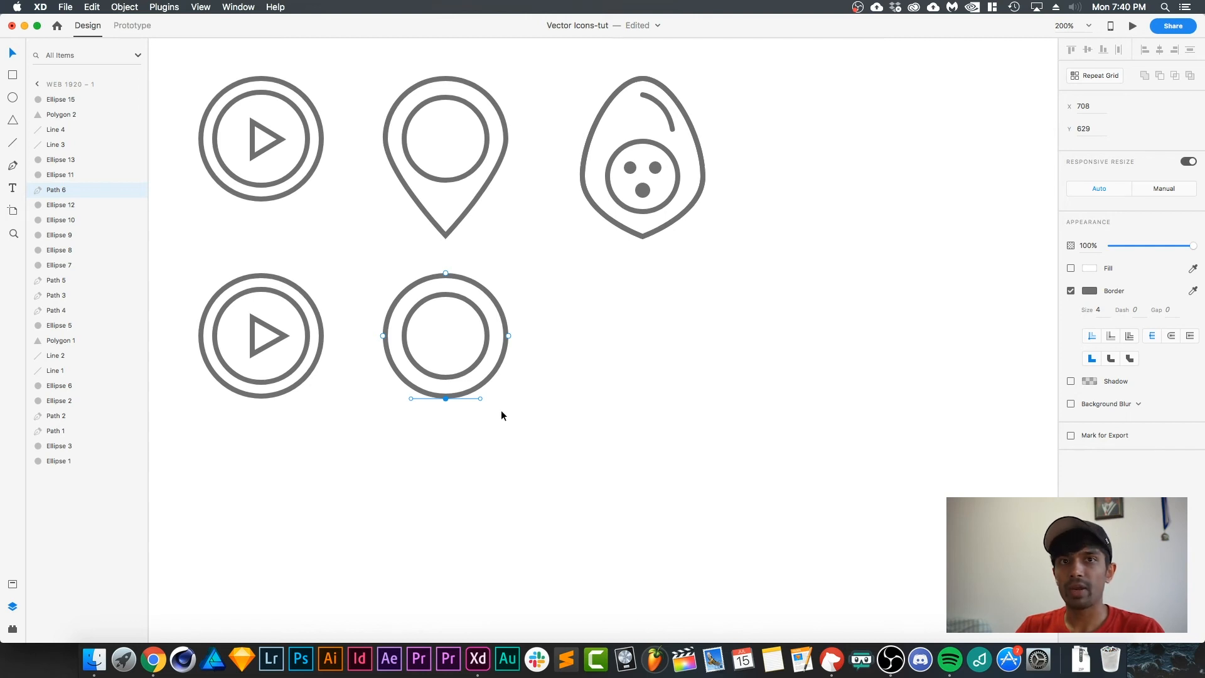
key(shift+Down)
key(shift+Down)
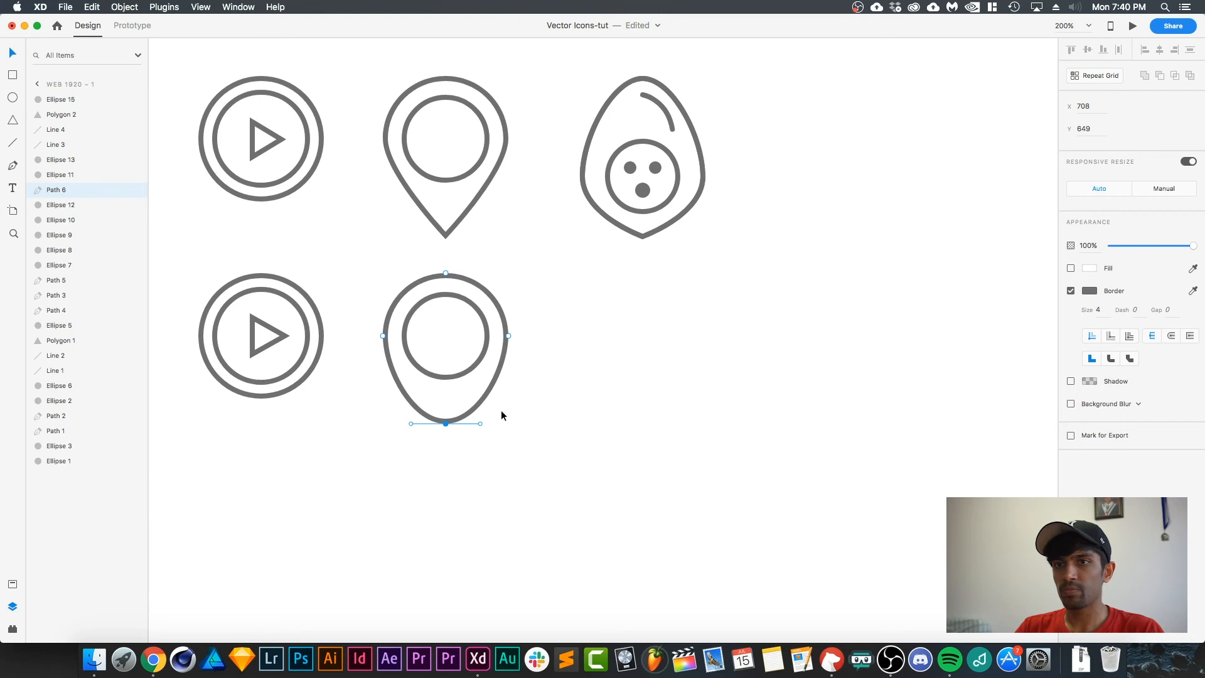
key(shift+Down)
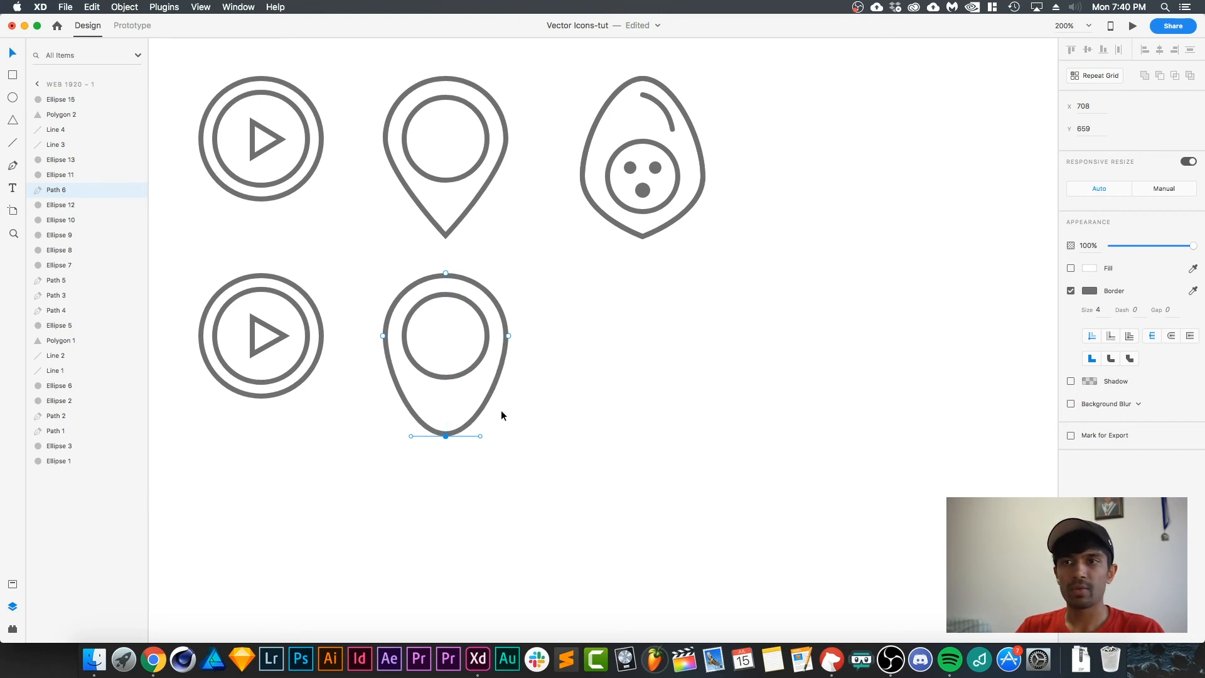
click(559, 334)
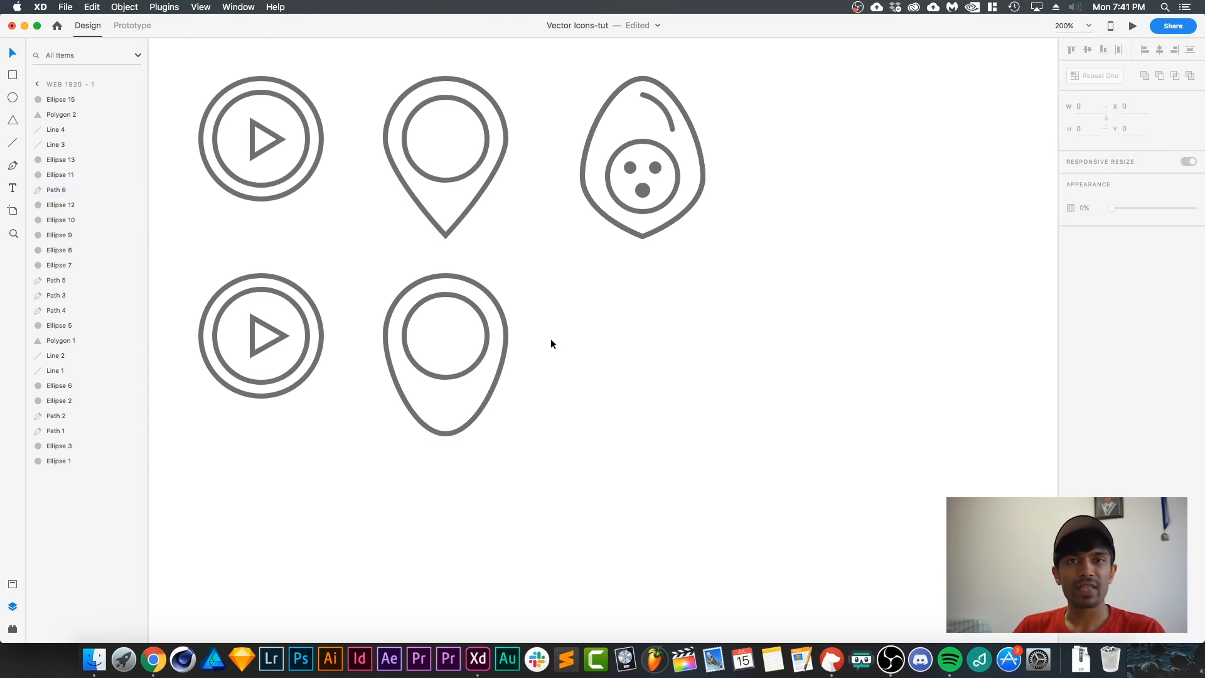
Convert the outer path's bottom anchor point to a sharp corner to form the location pin's tip
click(472, 427)
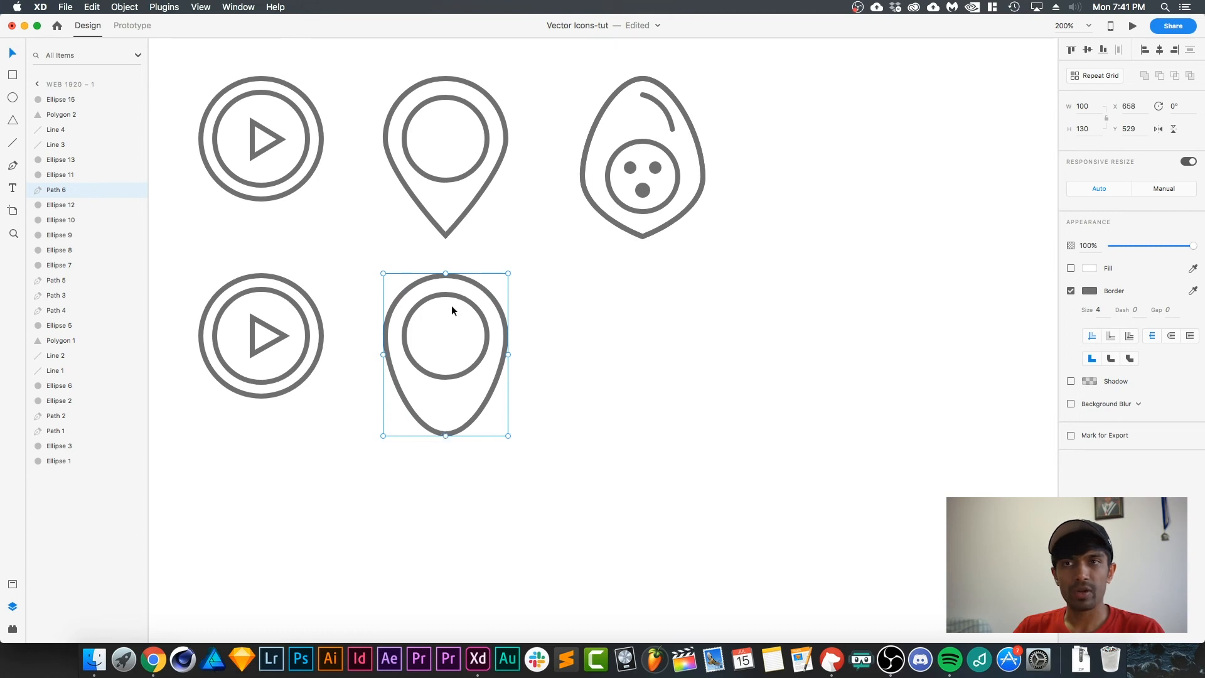
double_click(445, 435)
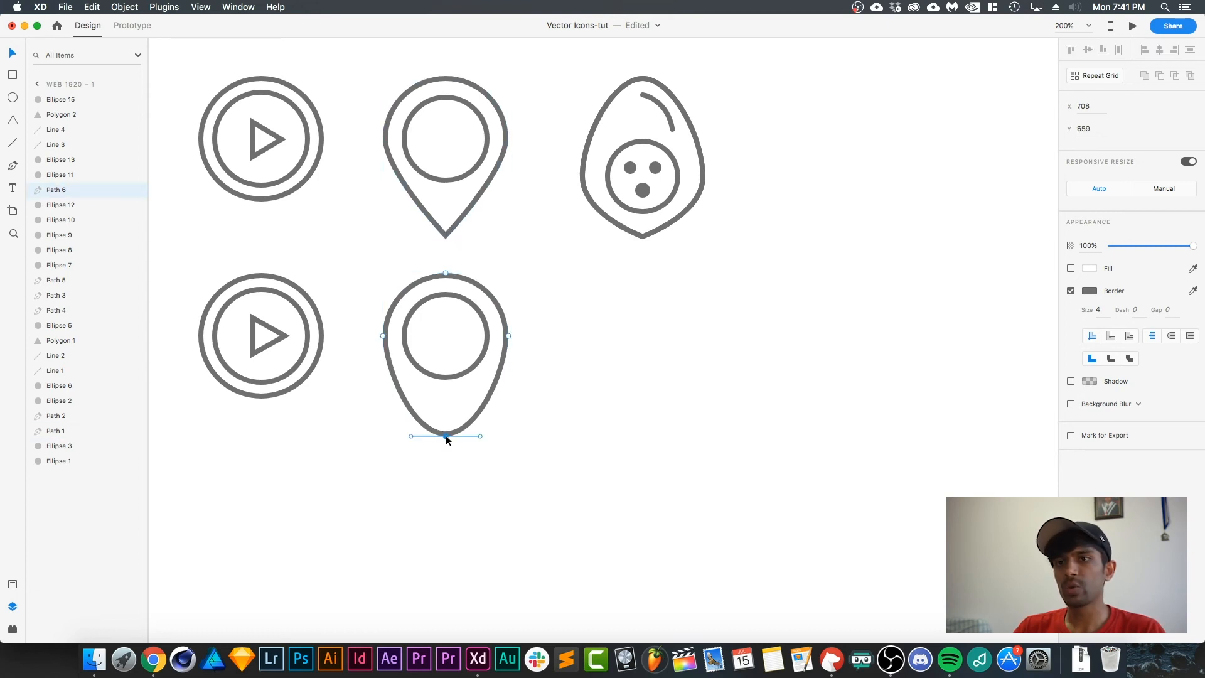
double_click(445, 435)
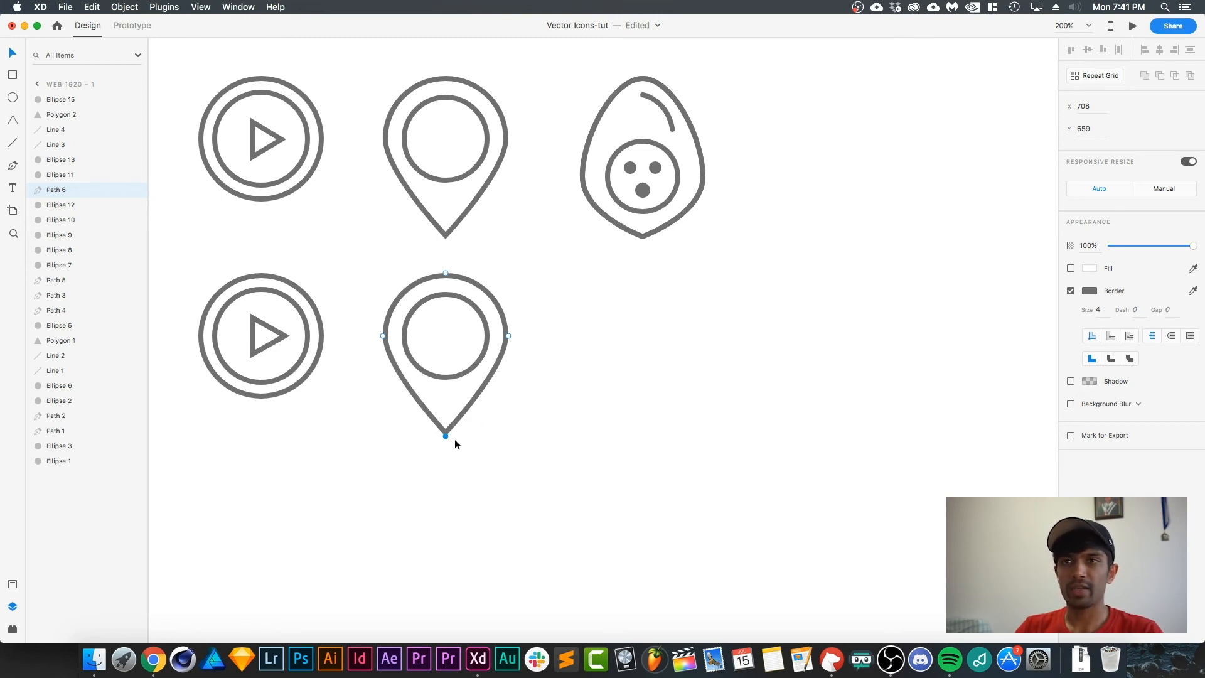
click(563, 353)
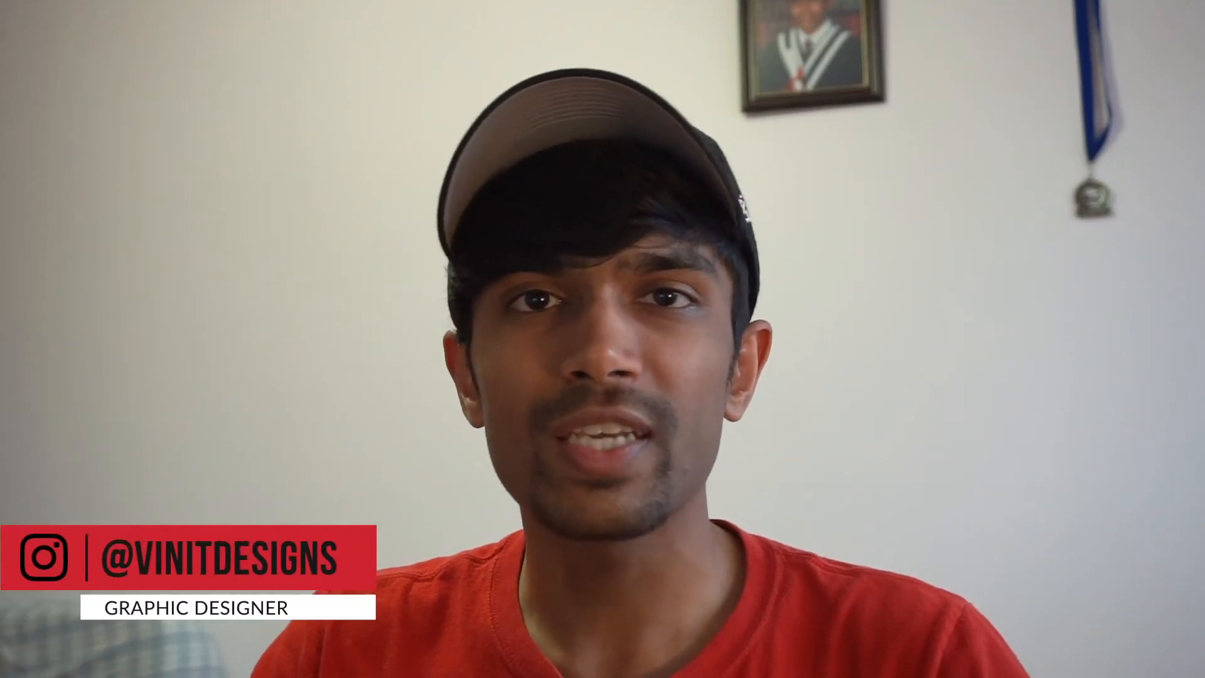